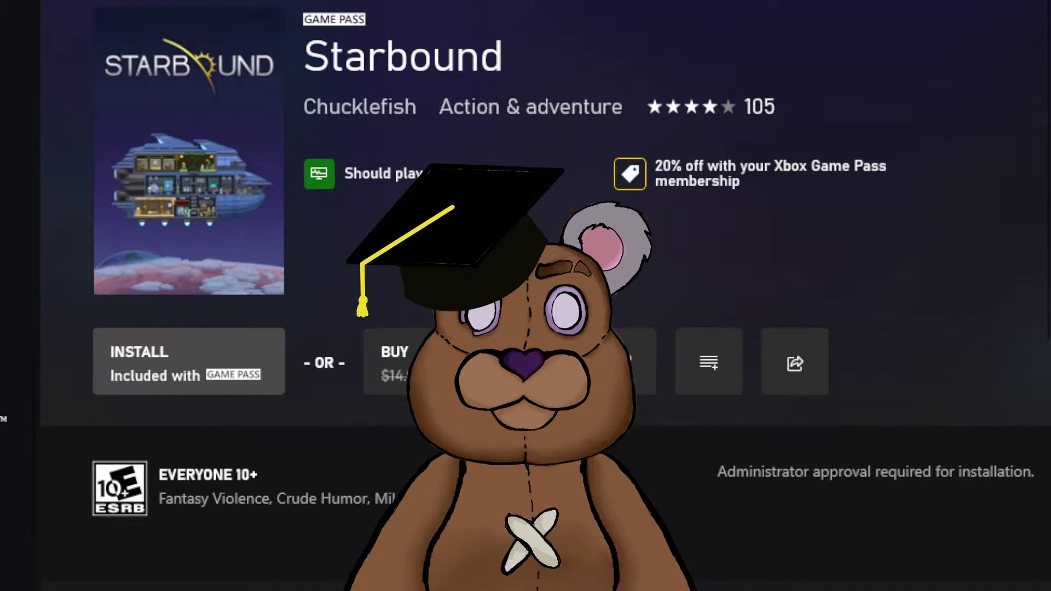
Install Starbound from Game Pass, starting its download in the Xbox app
click(153, 357)
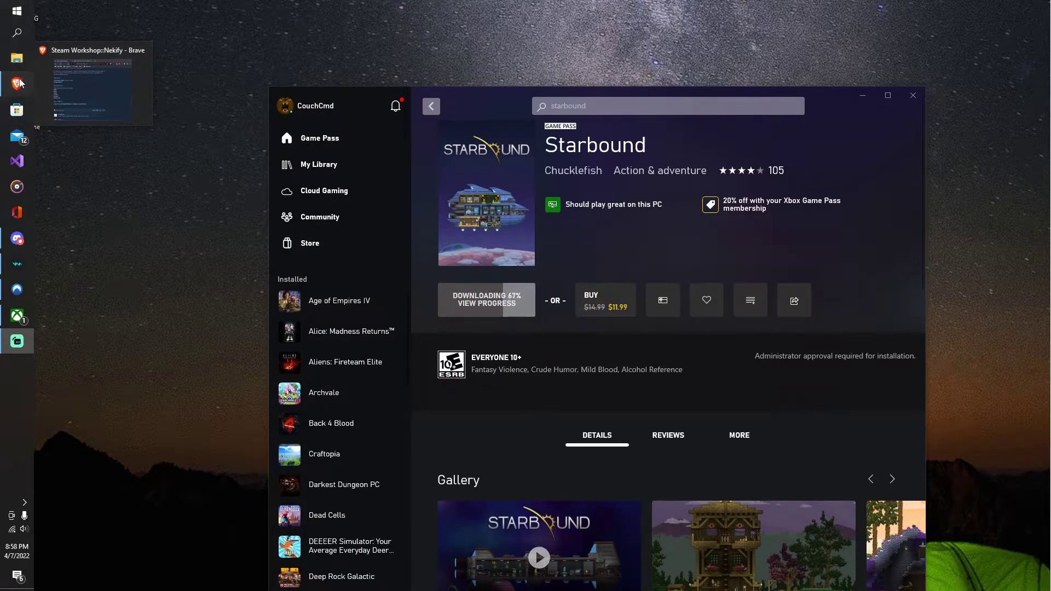
Copy the Nekify Steam Workshop page address from the browser
click(18, 83)
scroll(461, 305, up, 10)
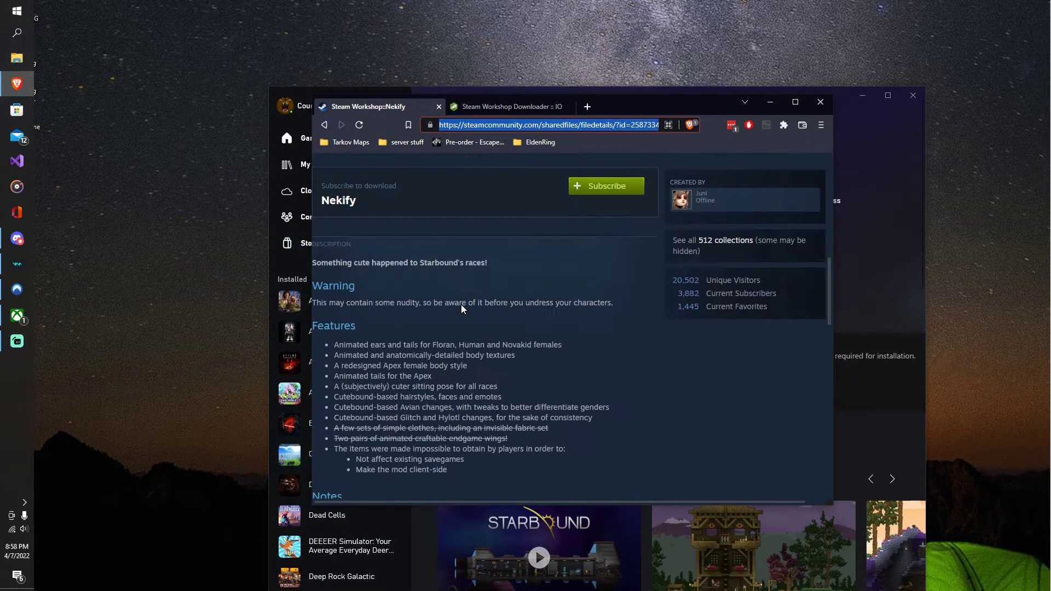
scroll(461, 305, up, 3)
scroll(469, 298, up, 5)
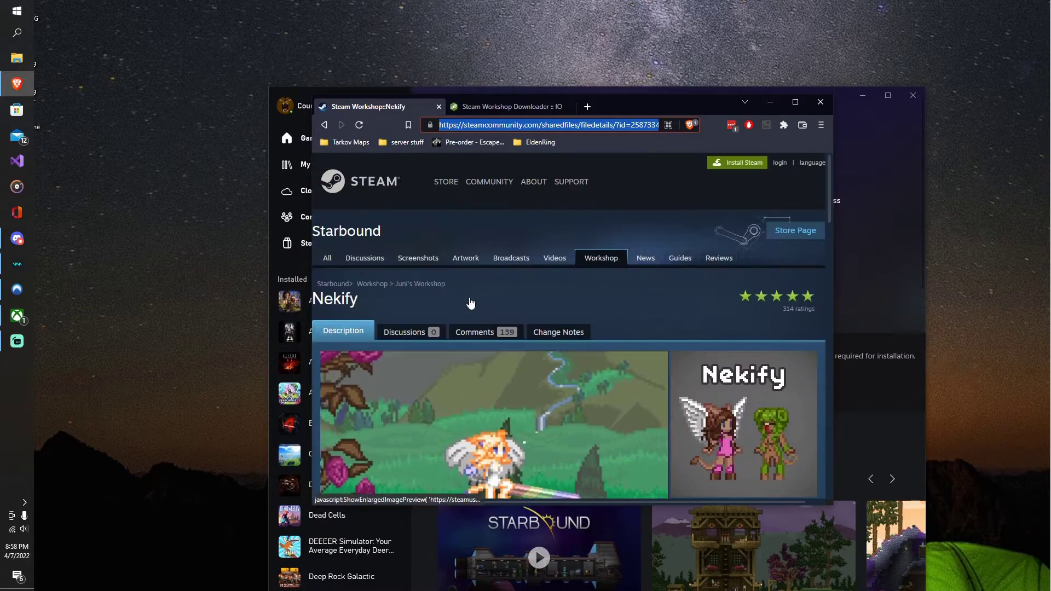
scroll(470, 304, down, 5)
scroll(478, 291, down, 2)
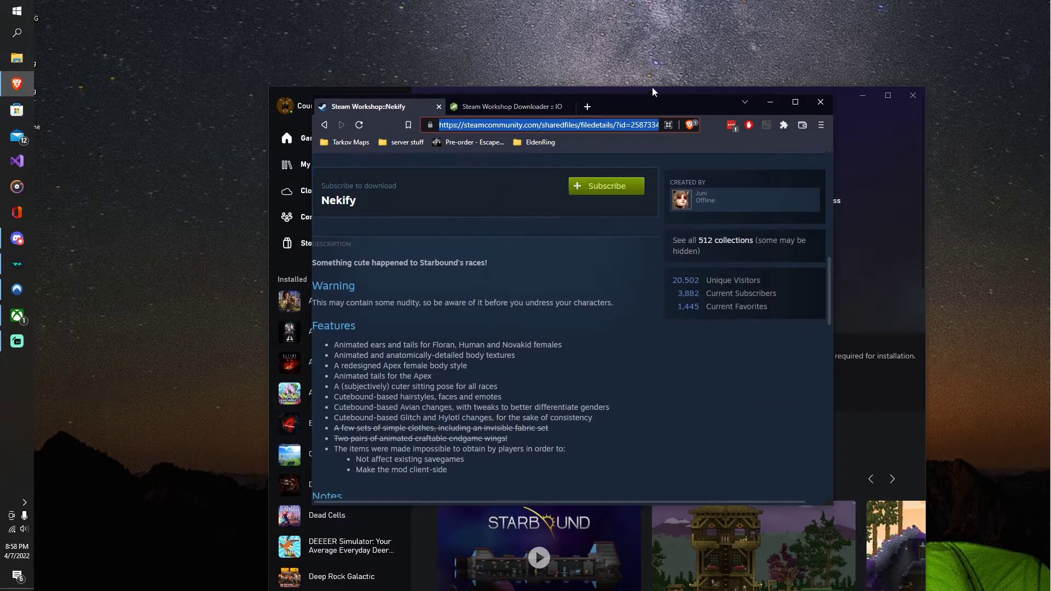
click(562, 129)
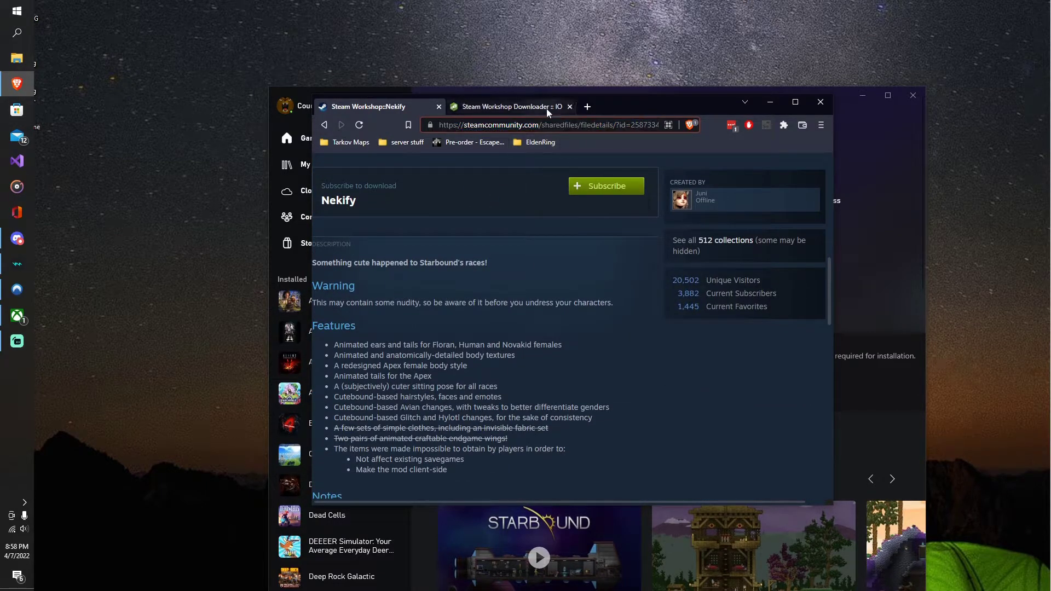
click(547, 113)
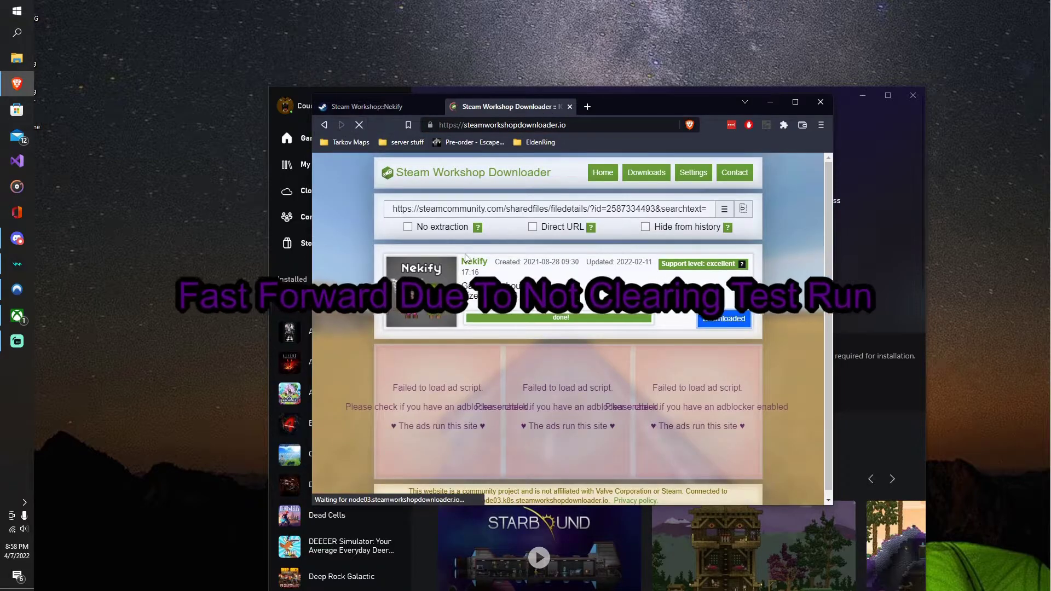
click(367, 107)
scroll(507, 252, up, 7)
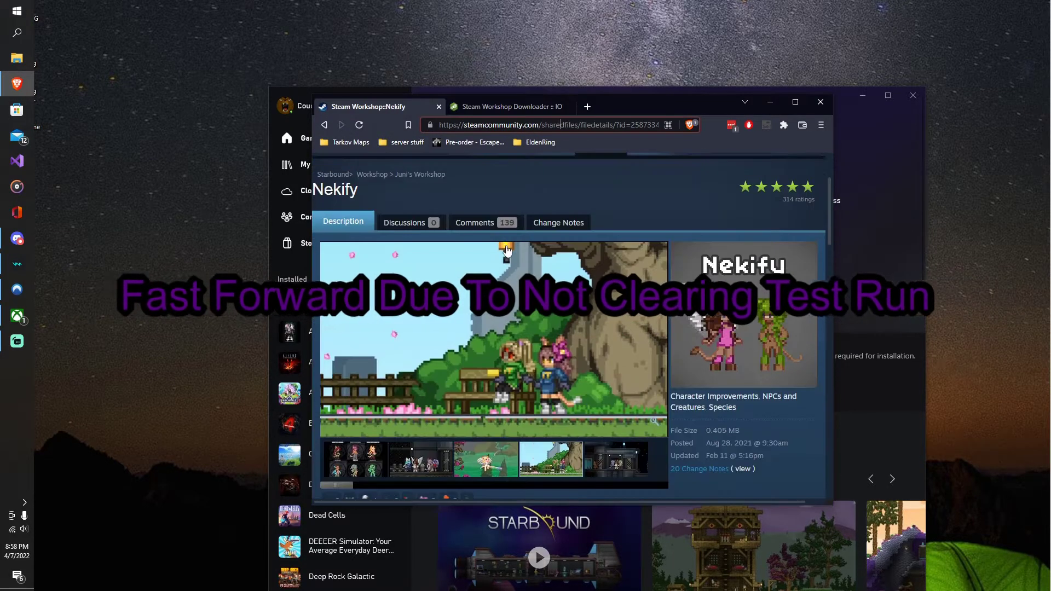
click(560, 127)
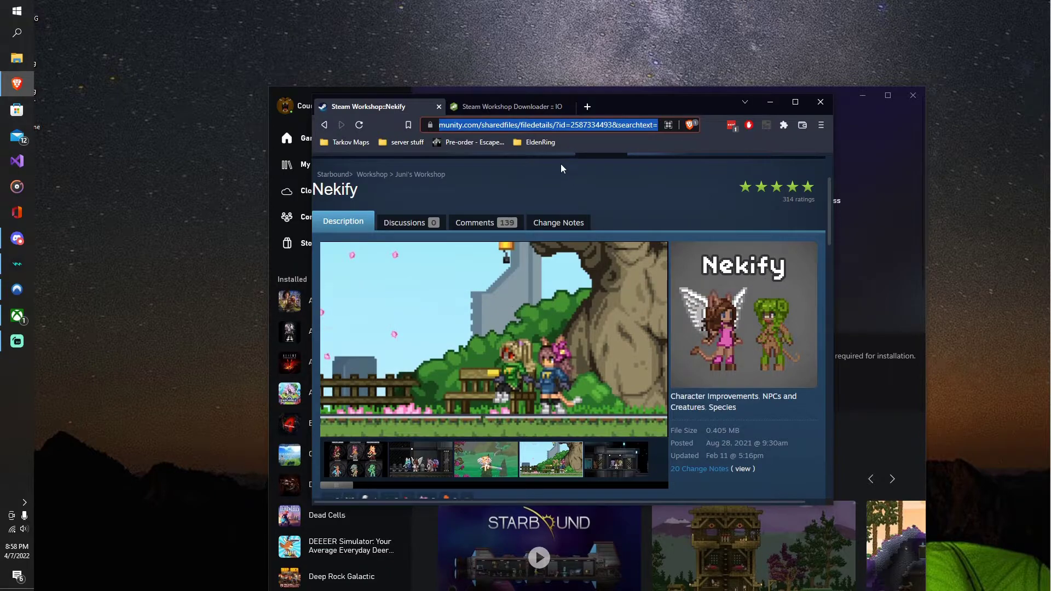
Paste the Nekify link into steamworkshopdownloader.io and start the download
click(522, 106)
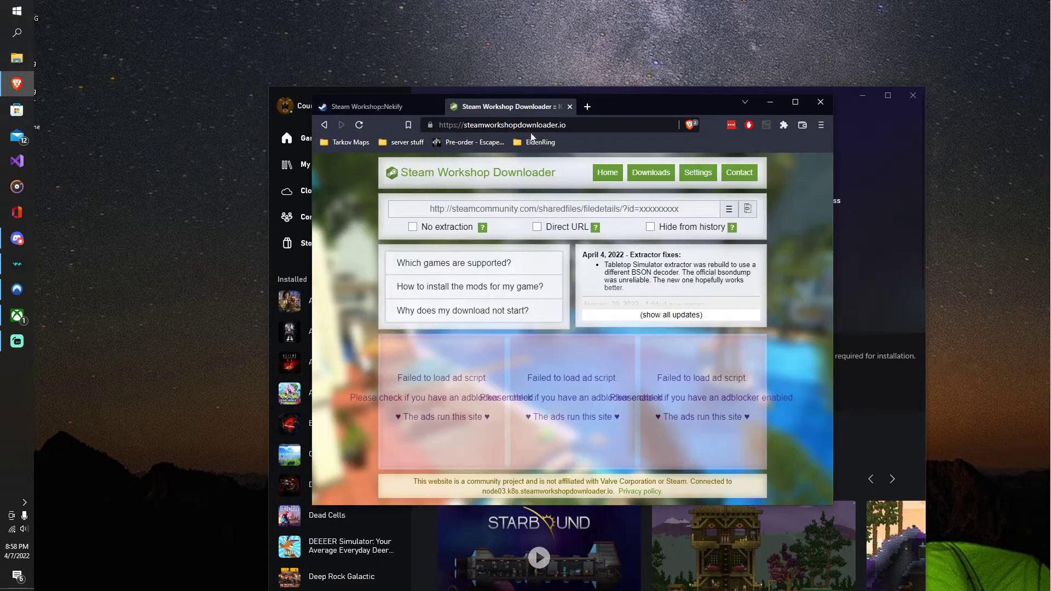
click(539, 206)
key(ctrl+v)
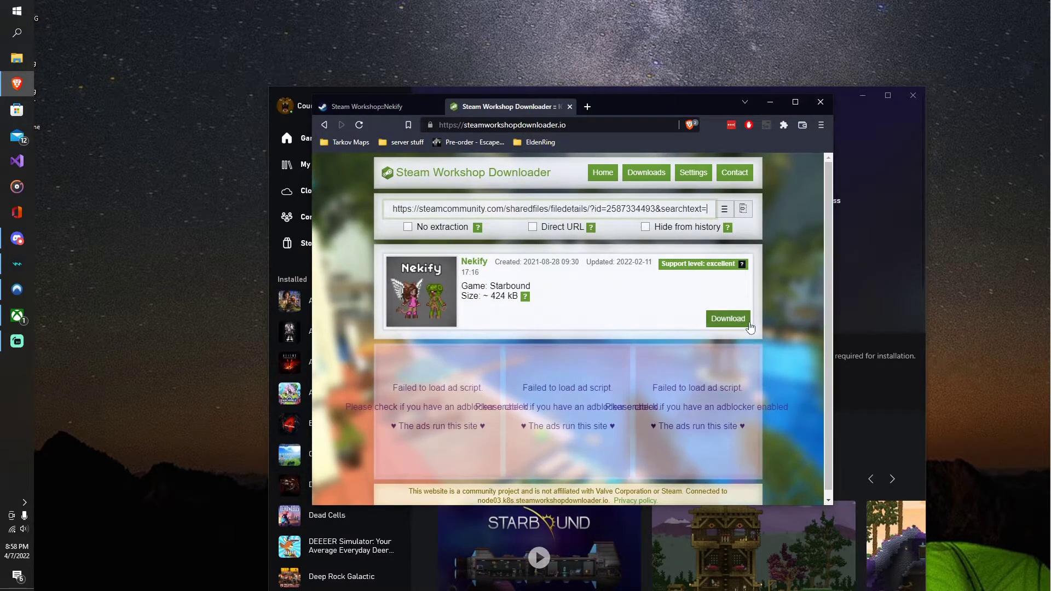
click(729, 318)
click(723, 322)
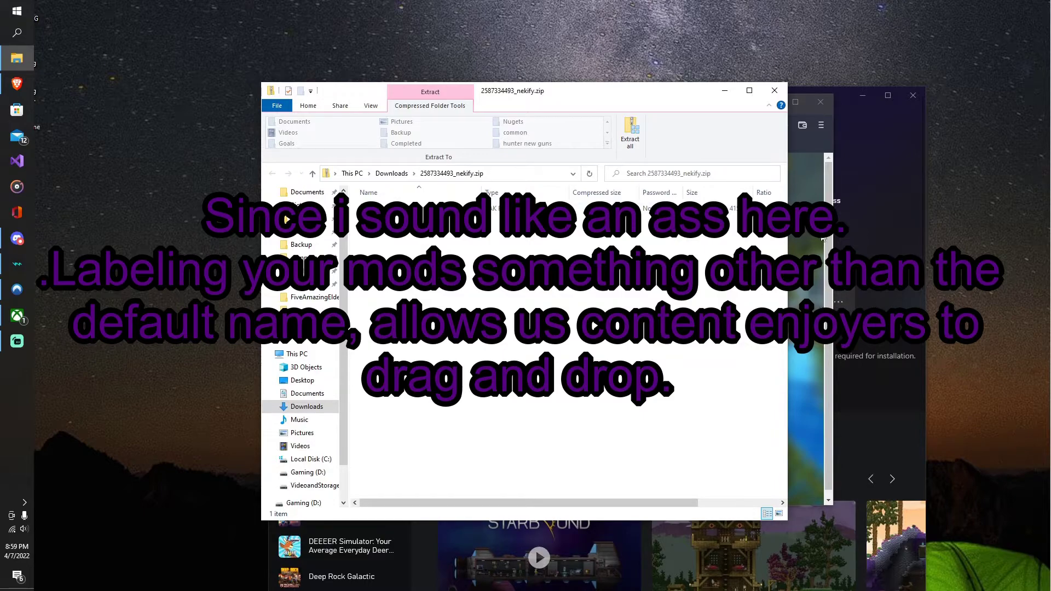
Minimize Brave to show the Nekify zip, then bring Starbound's Xbox app page forward
click(810, 115)
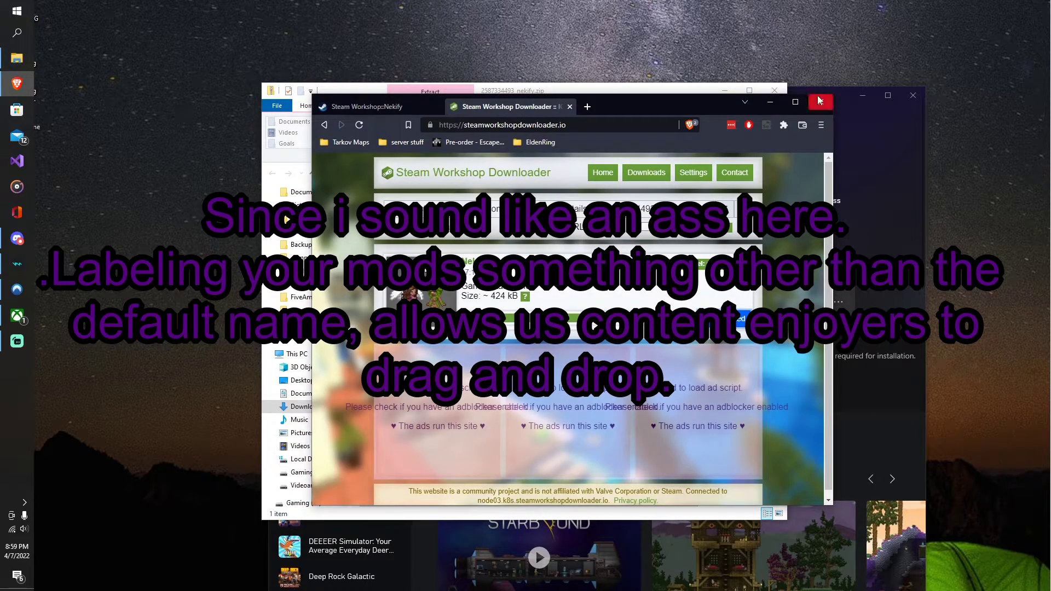
click(769, 101)
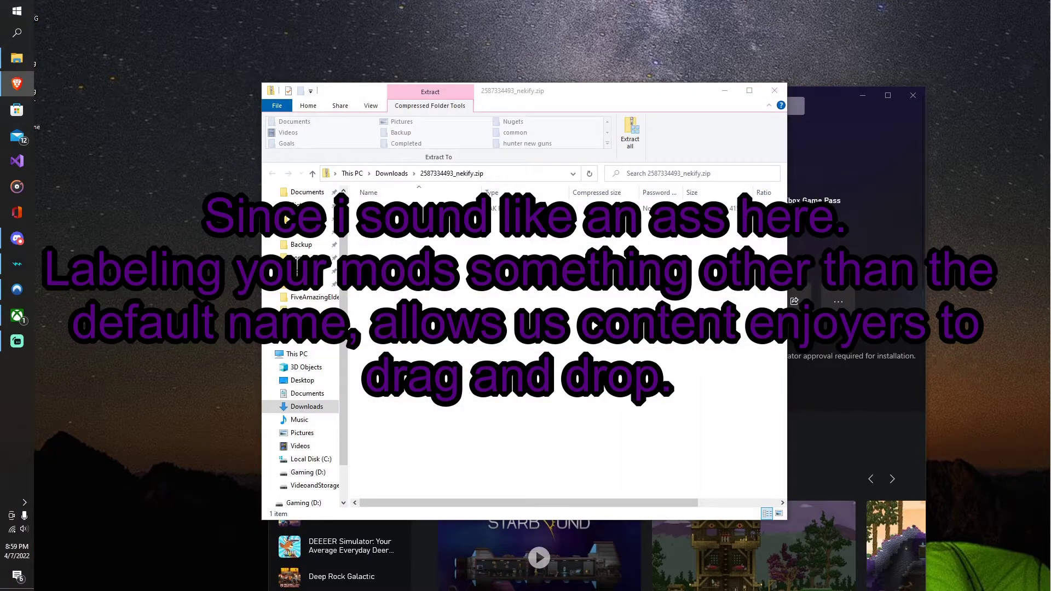
click(910, 188)
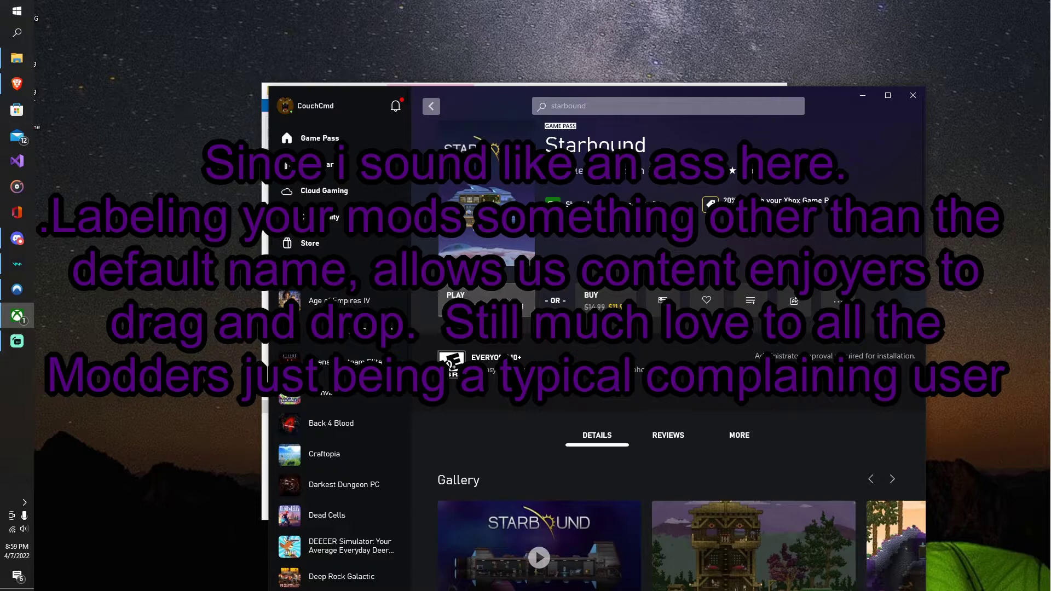
click(838, 300)
click(849, 343)
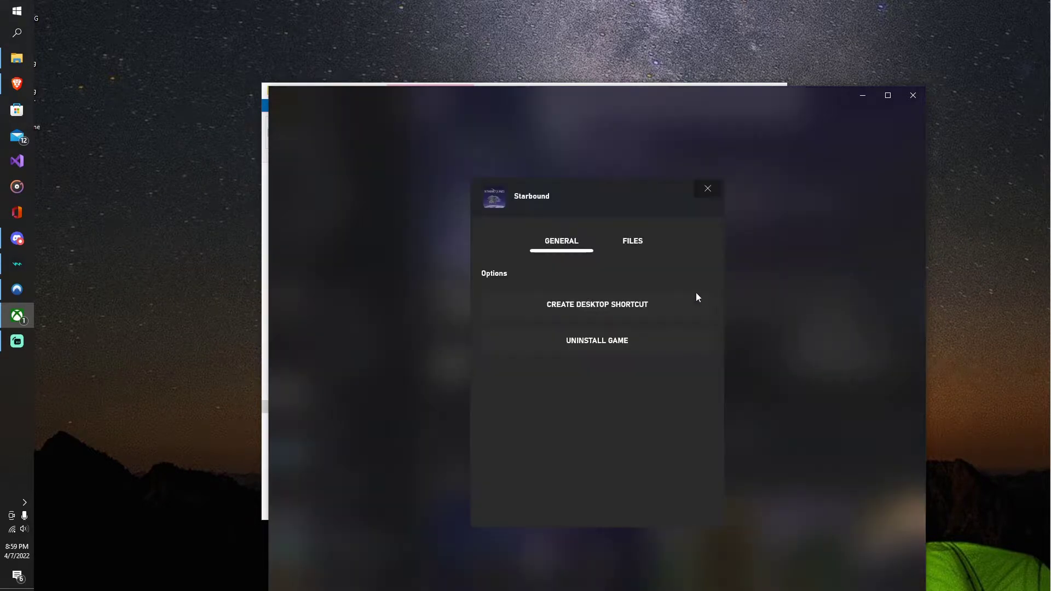
click(707, 188)
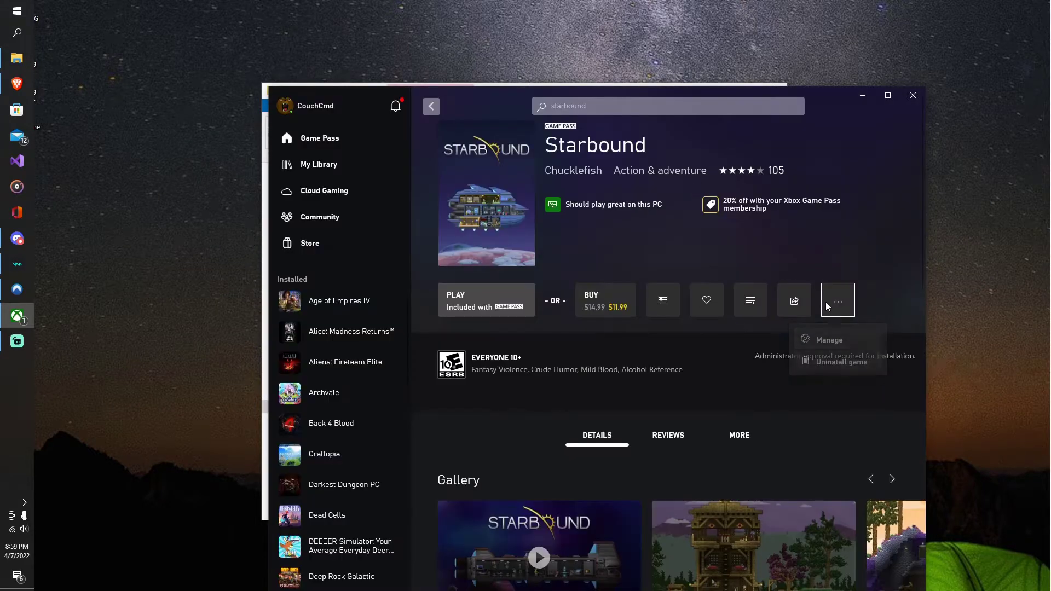
click(840, 298)
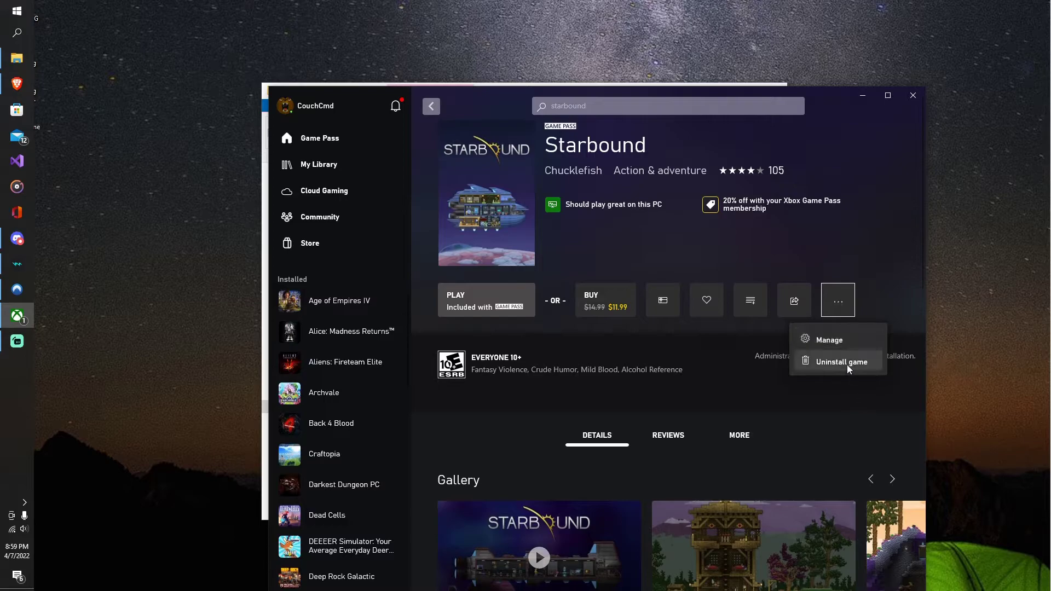
click(843, 334)
click(650, 241)
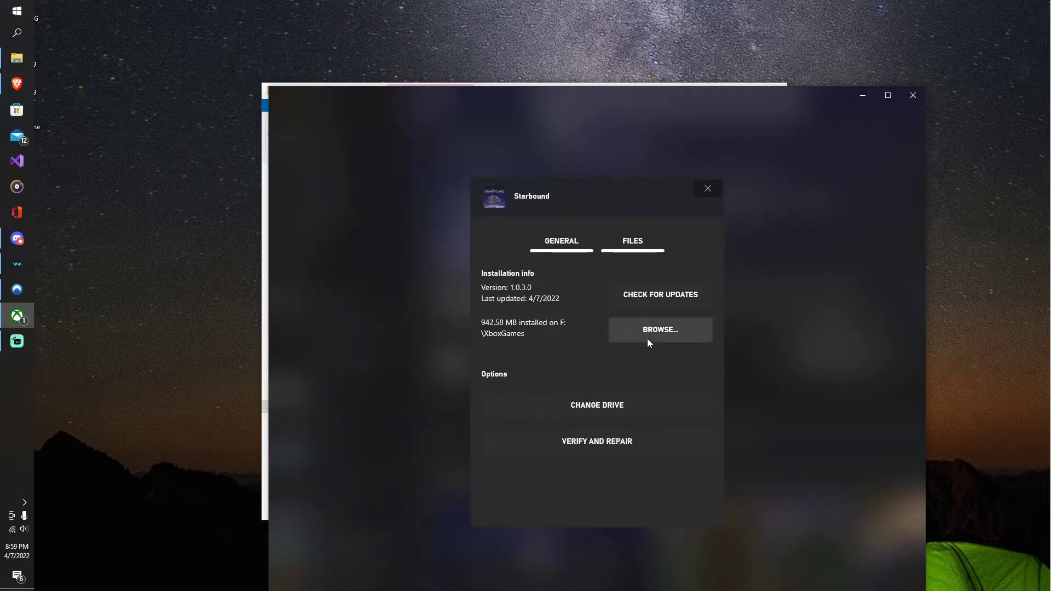
click(652, 333)
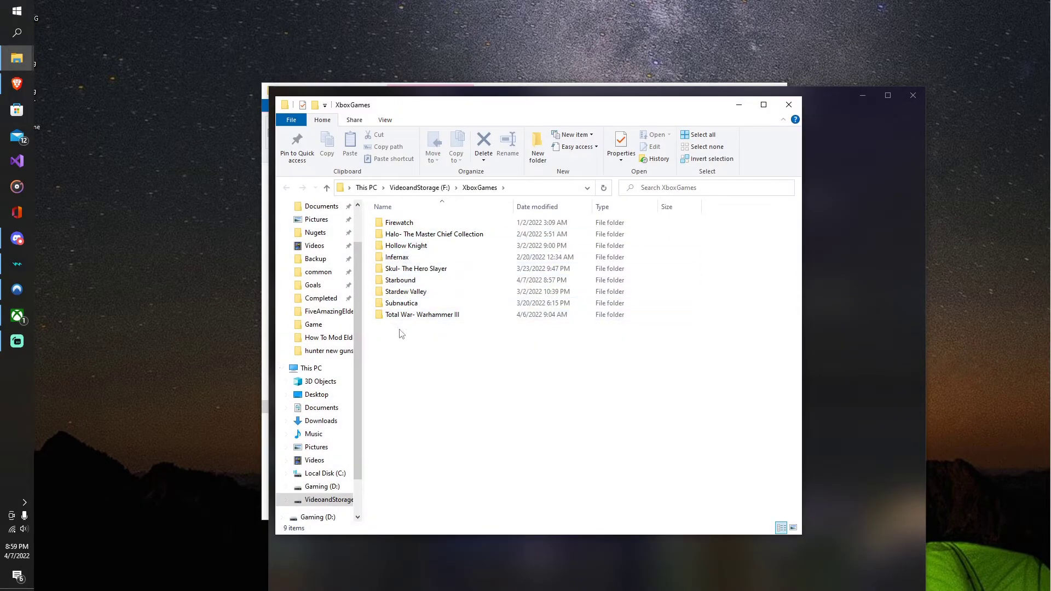
double_click(403, 280)
double_click(400, 223)
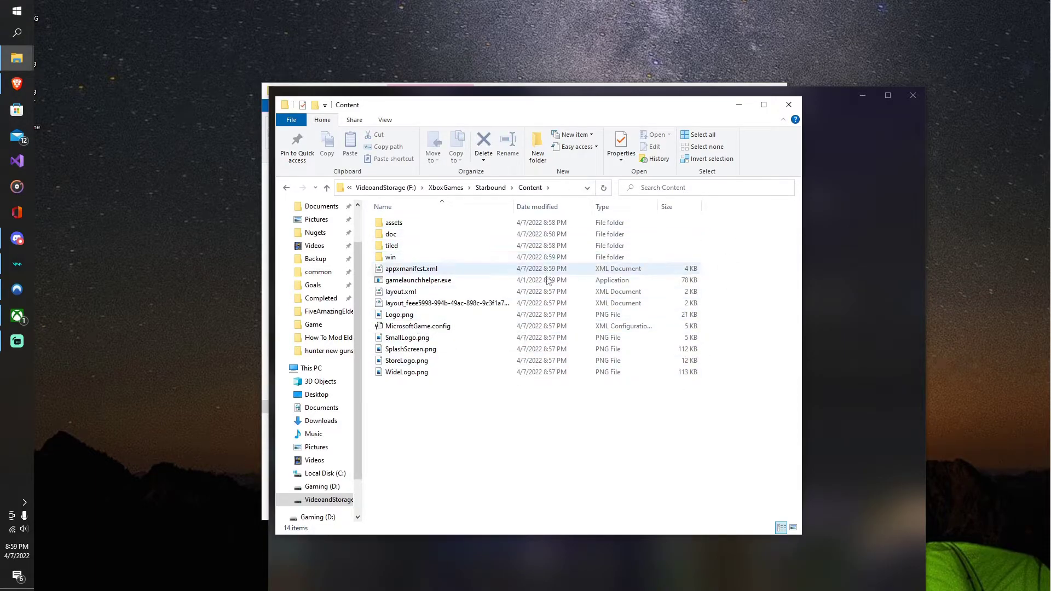
click(787, 105)
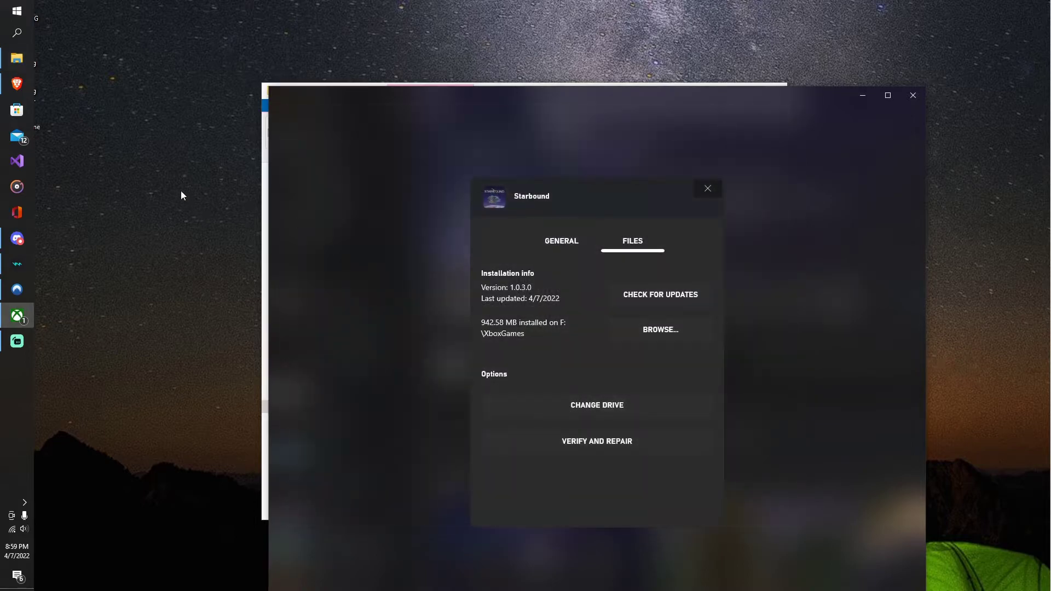
click(708, 189)
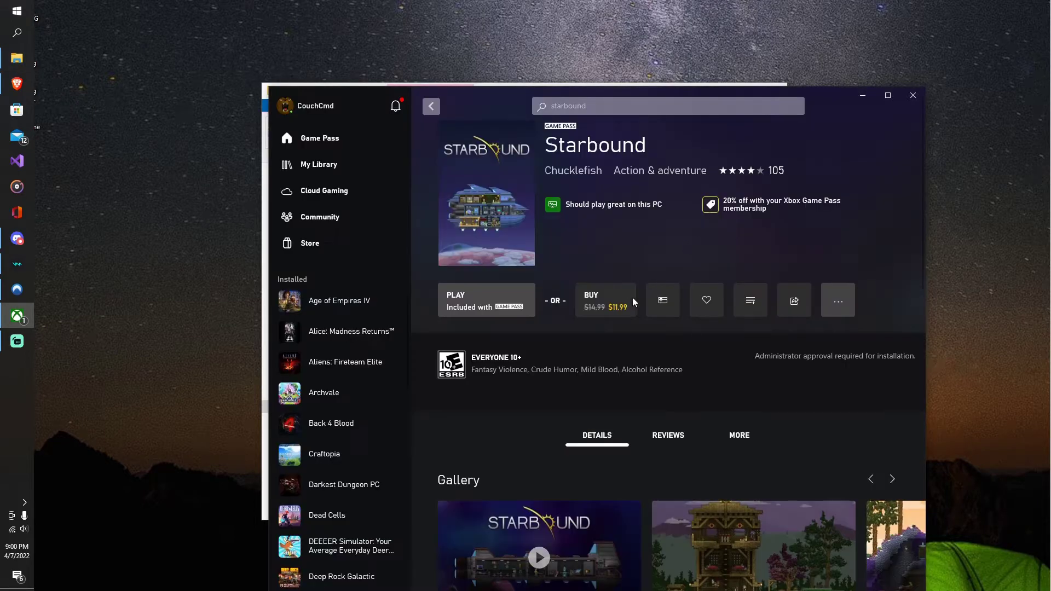
Browse Documents under Quick access and This PC, then return to Starbound's Xbox page
click(17, 33)
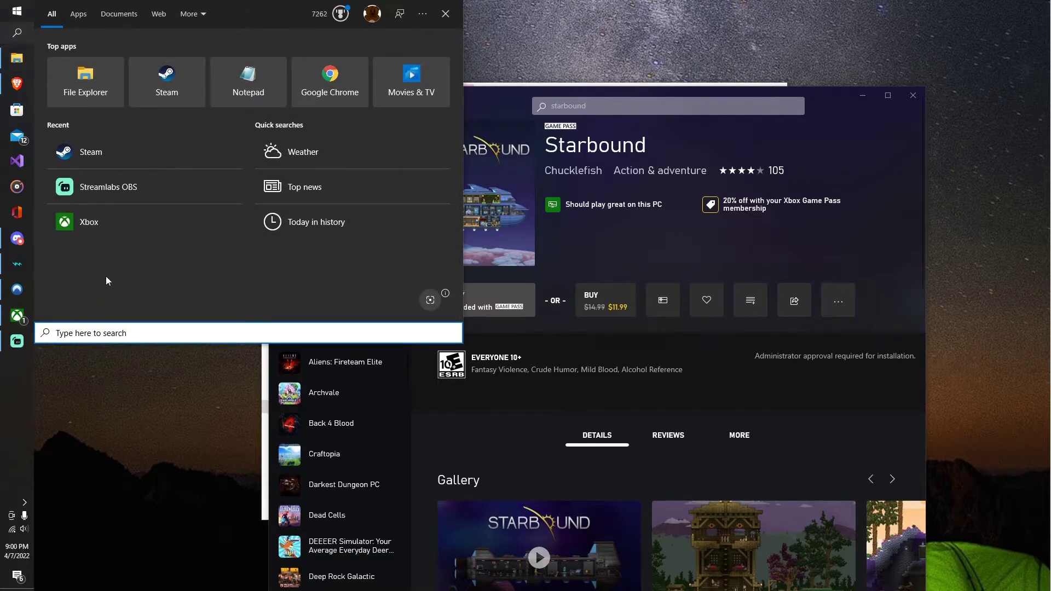
mouse_move(143, 152)
key(Escape)
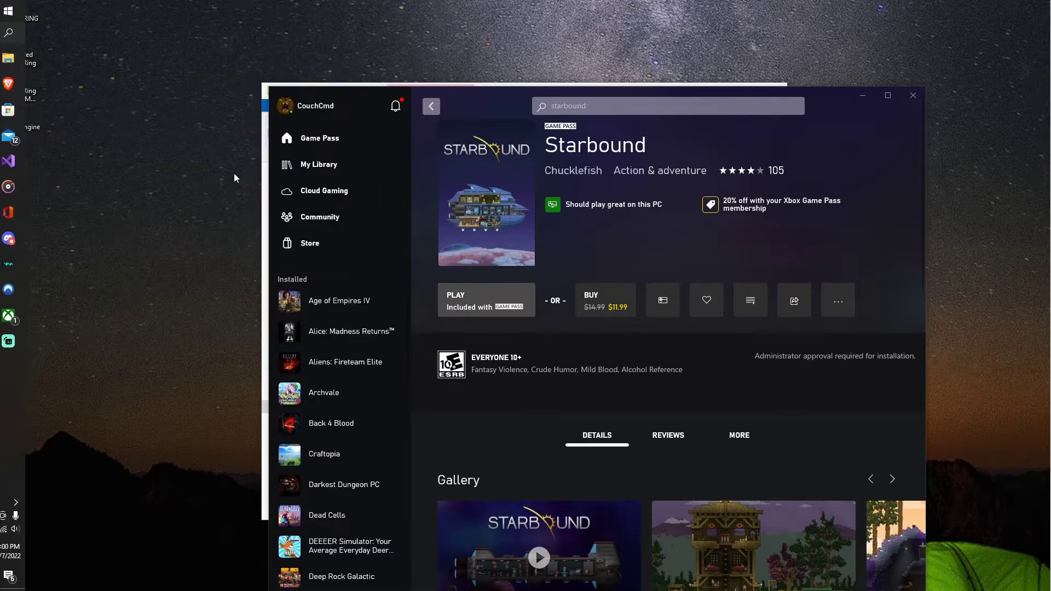
key(super+e)
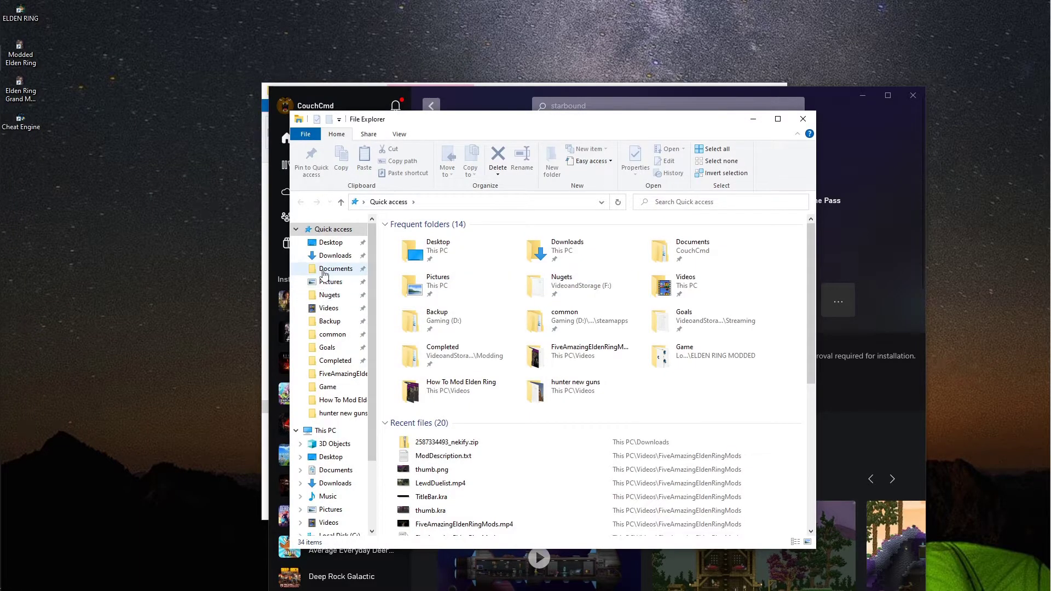
click(325, 272)
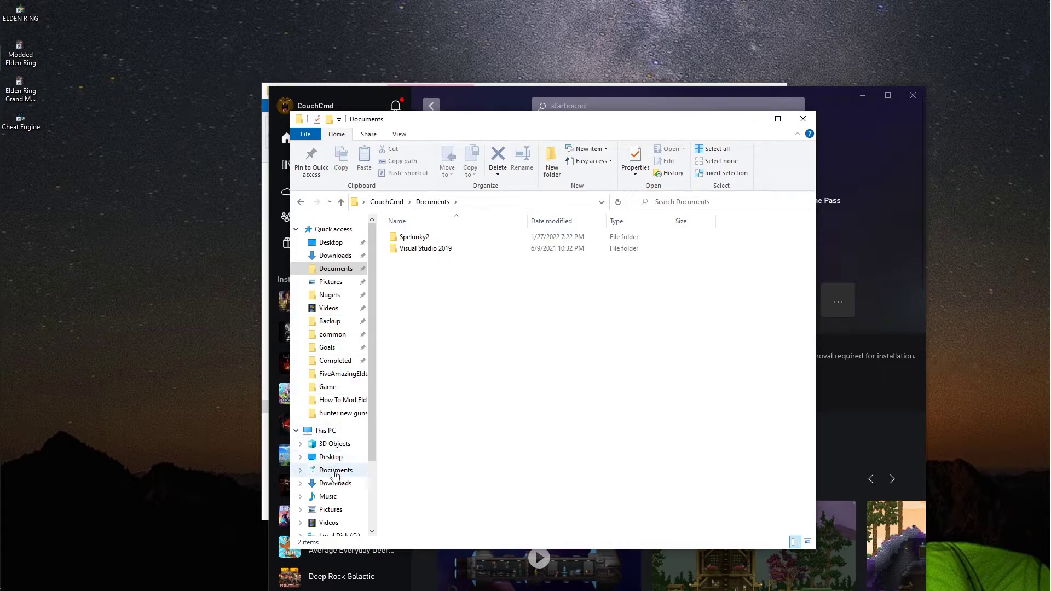
click(335, 471)
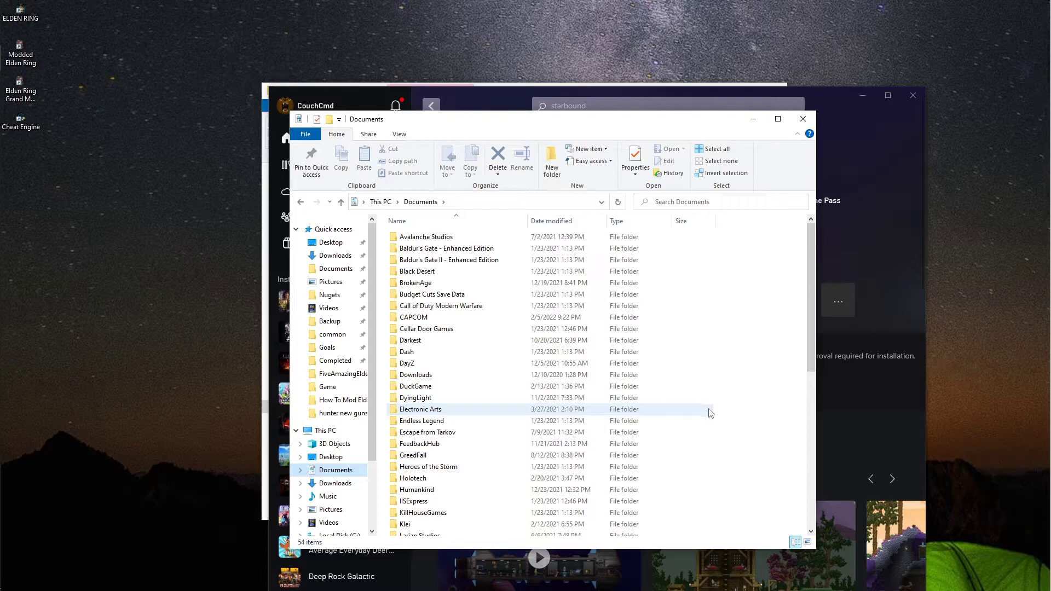
scroll(711, 413, down, 1)
scroll(712, 415, down, 7)
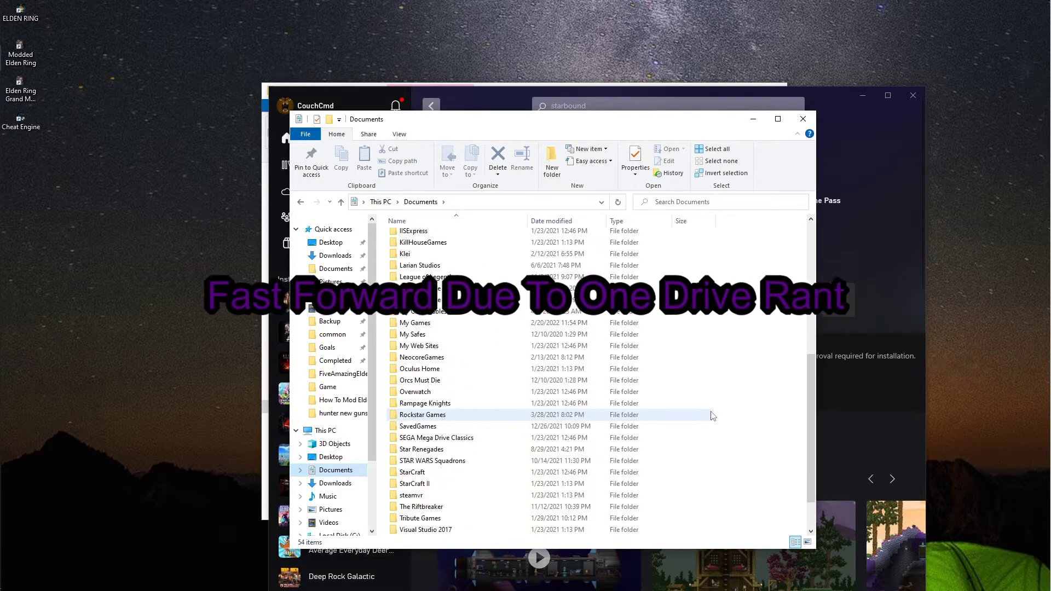
scroll(712, 416, down, 1)
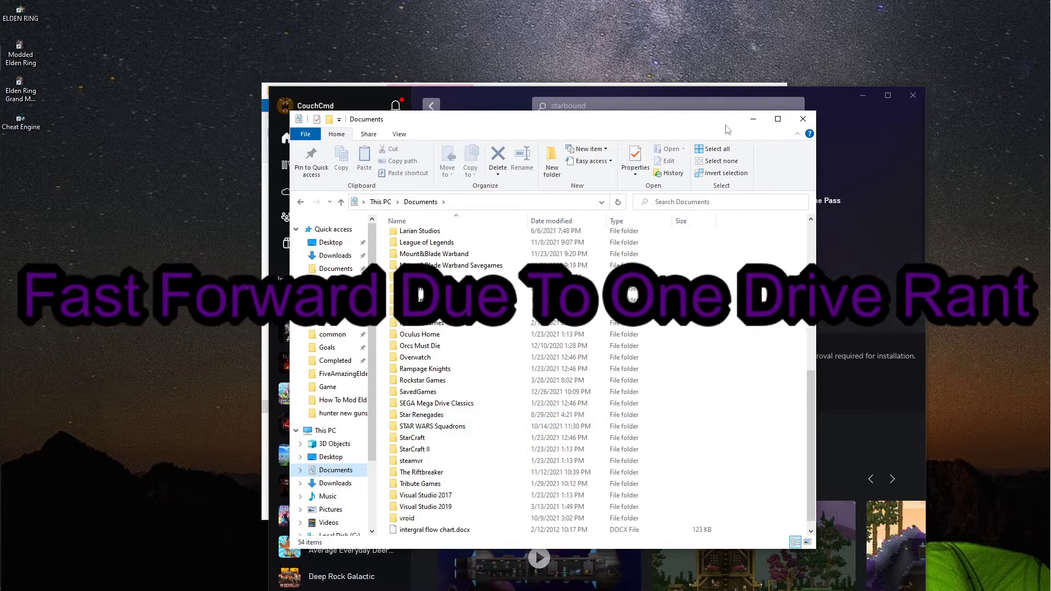
click(865, 179)
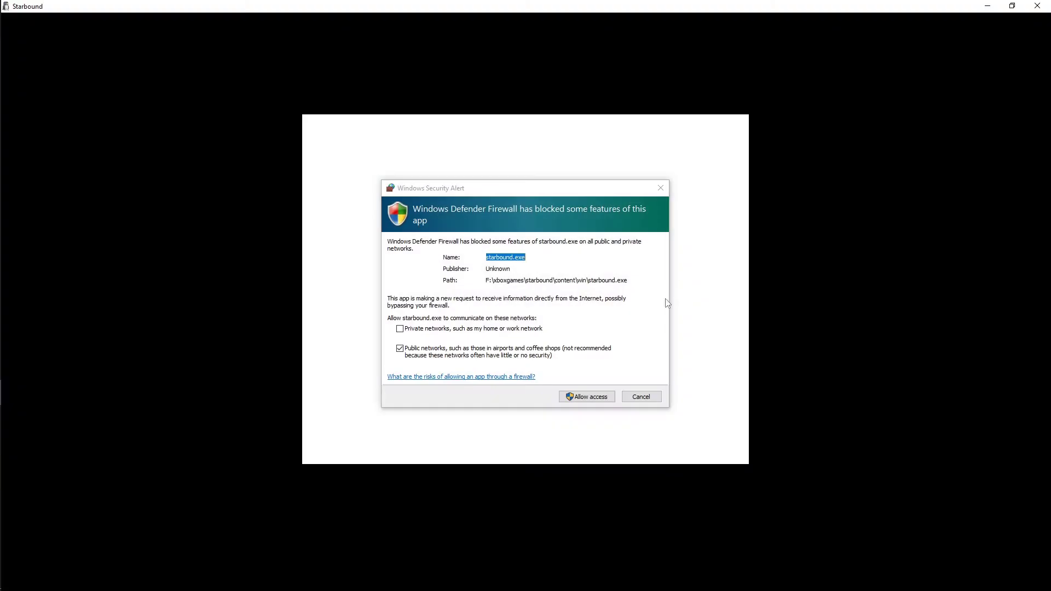
Allow Starbound through the firewall and start a new character in the first slot
click(575, 397)
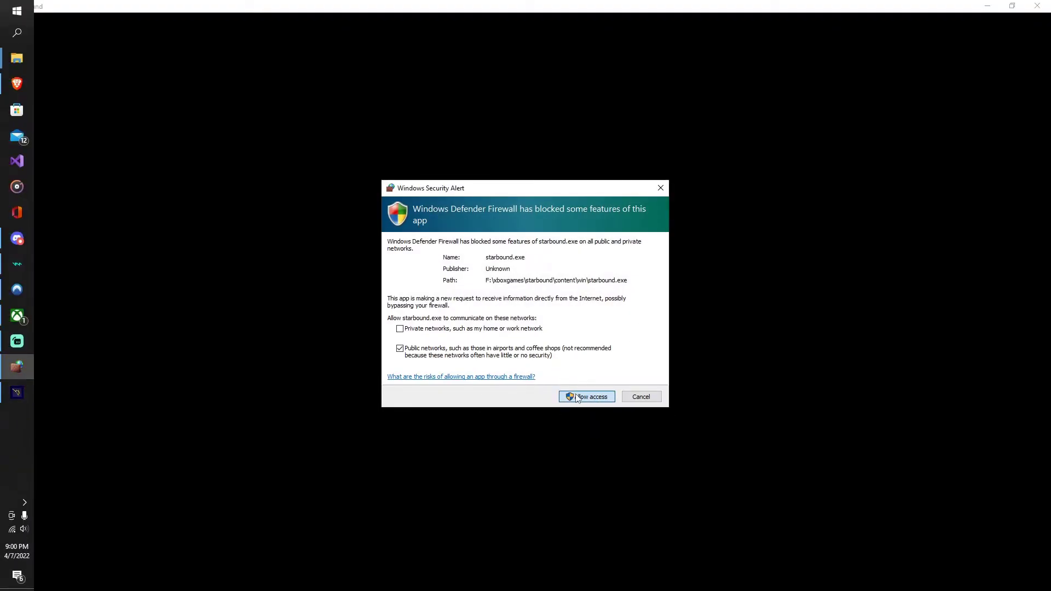
click(578, 398)
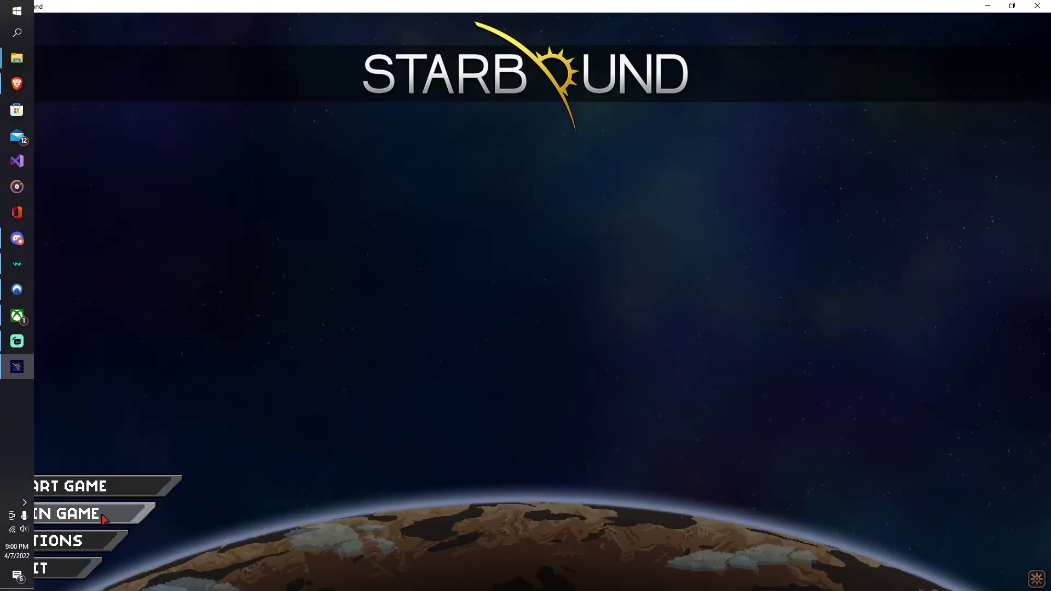
click(107, 486)
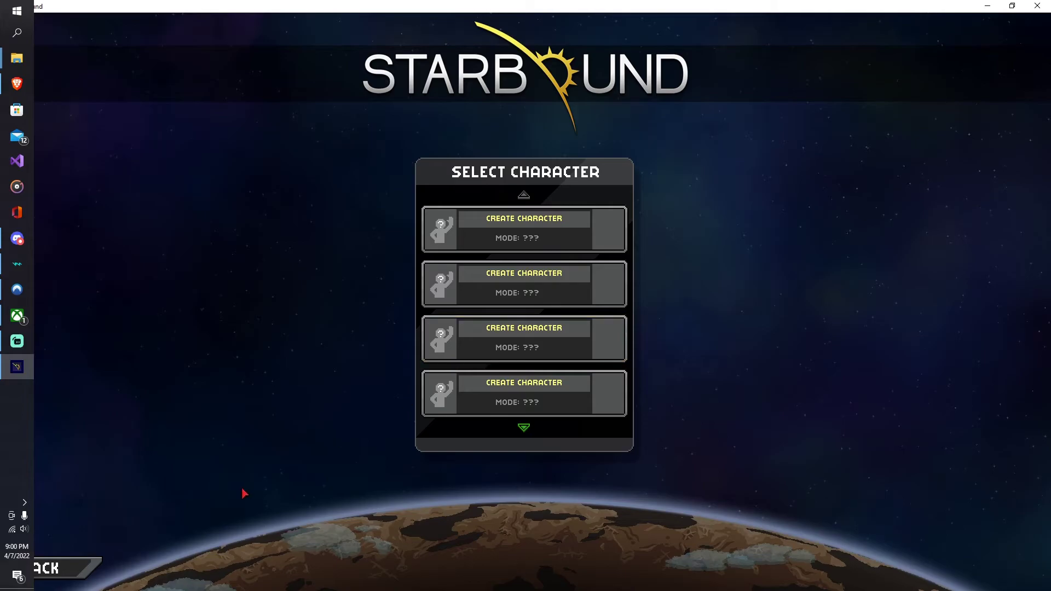
click(70, 569)
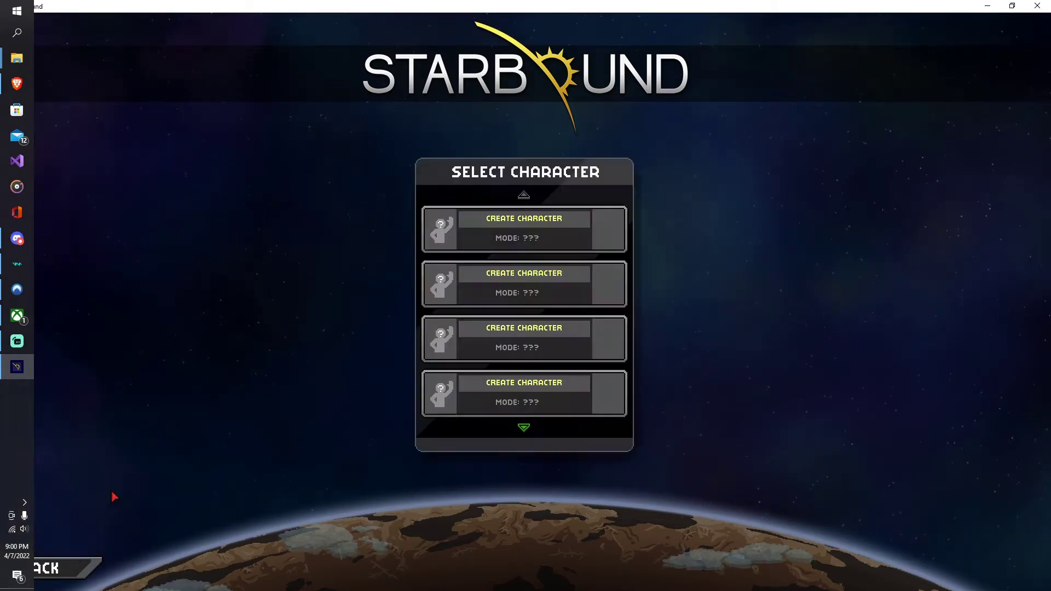
click(543, 240)
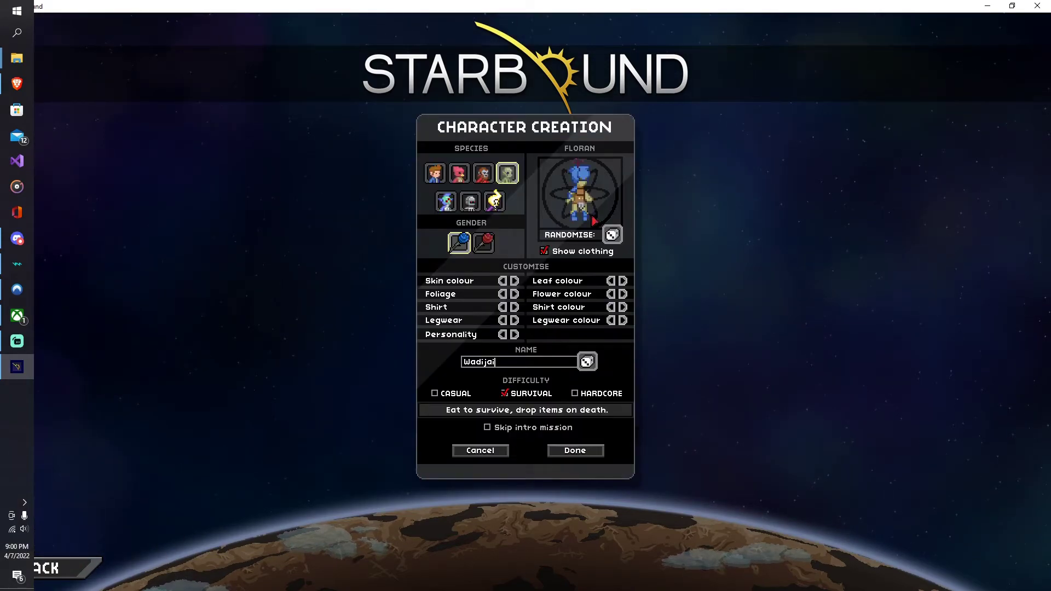
Create a female Avian character, Nezal, with the intro mission skipped, and load aboard the ship
click(483, 173)
click(435, 174)
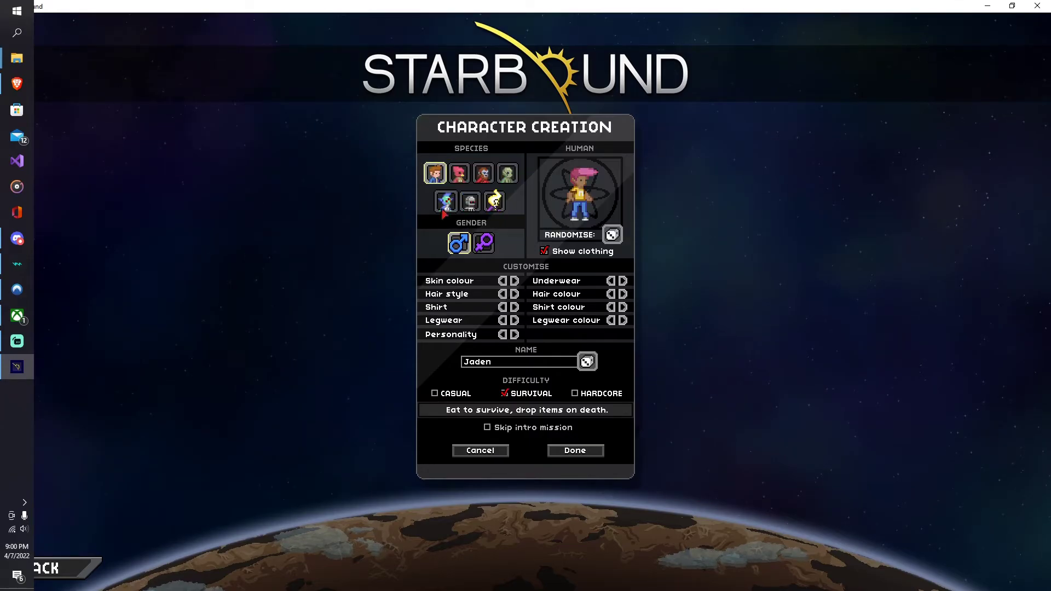
click(484, 243)
click(507, 173)
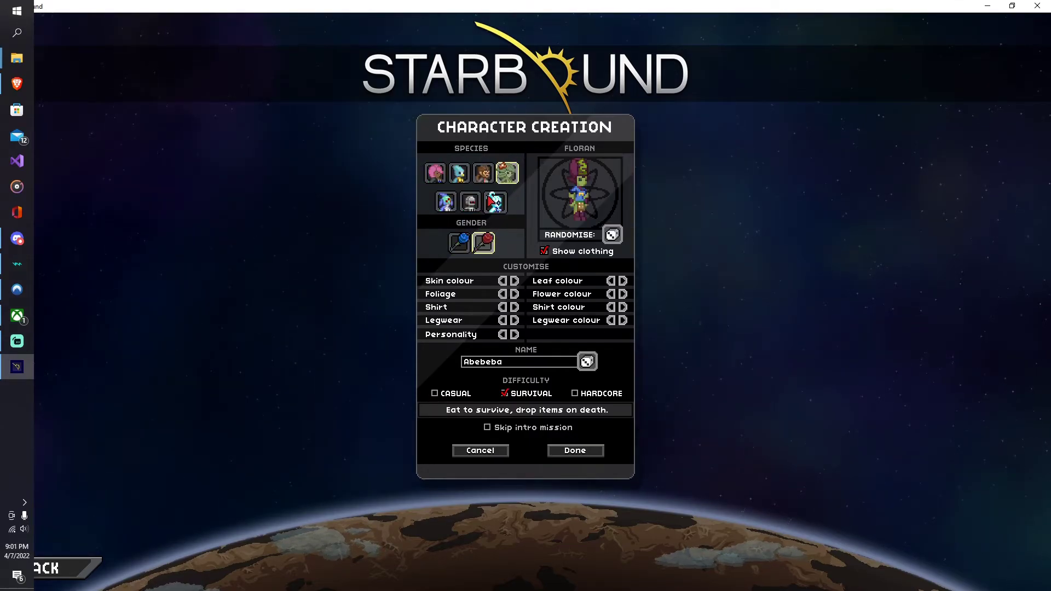
click(471, 202)
click(435, 173)
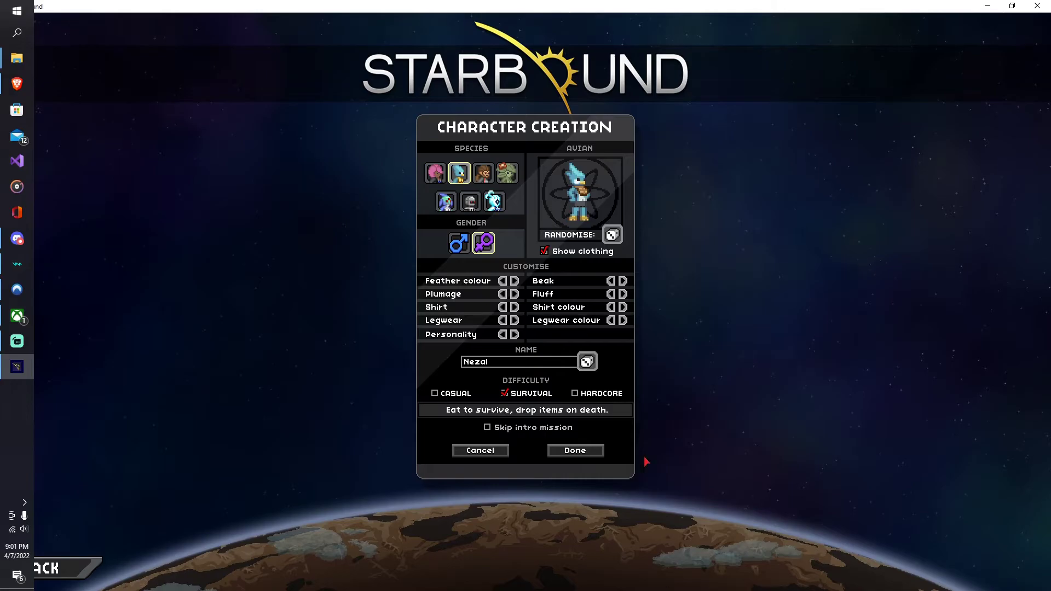
click(487, 428)
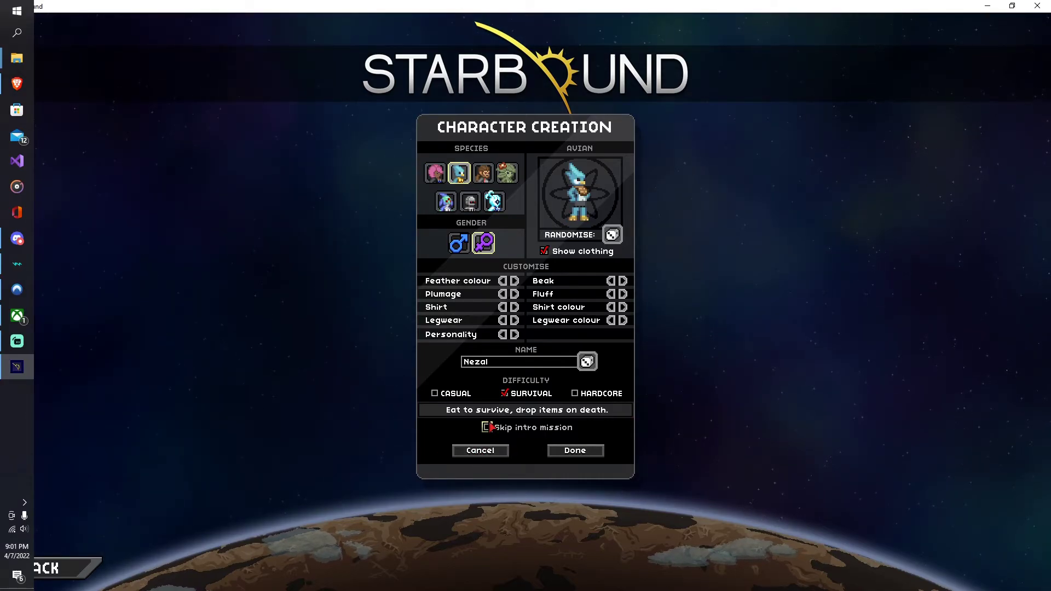
click(578, 457)
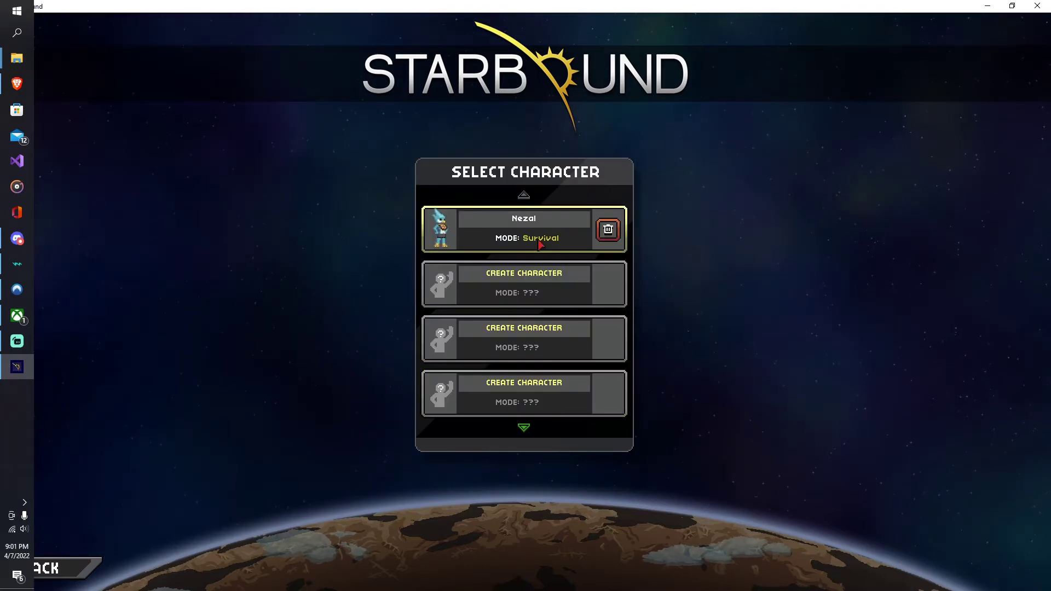
click(529, 225)
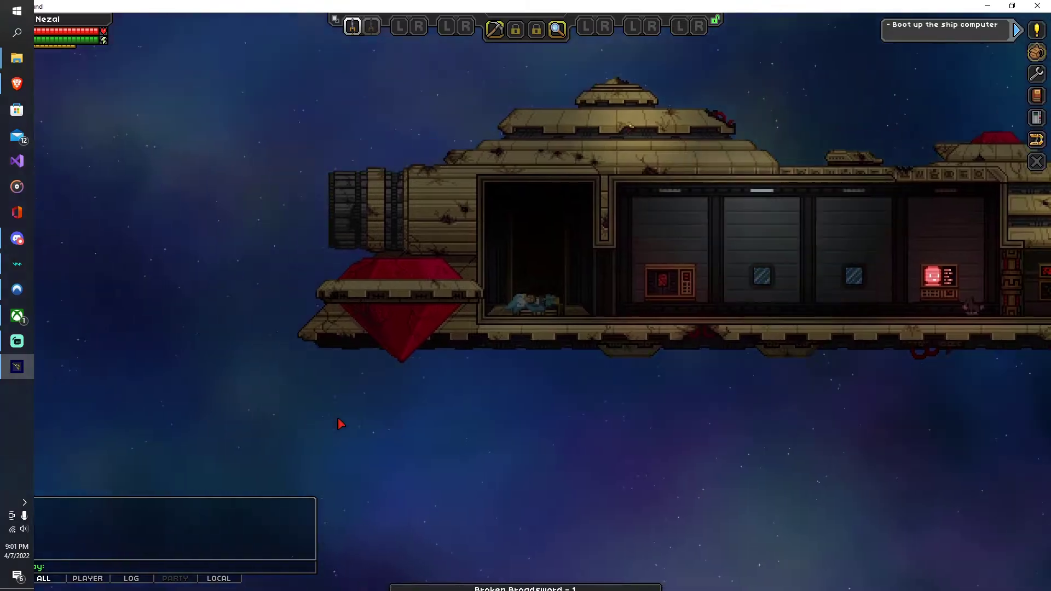
Save & Quit the world, then quit Starbound from the title screen
key(Escape)
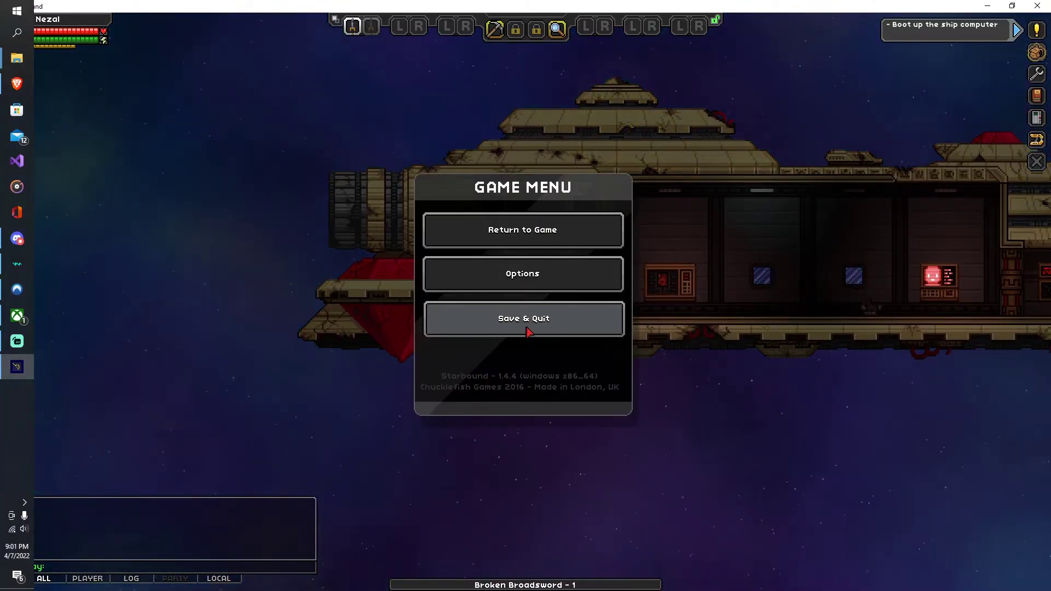
click(528, 331)
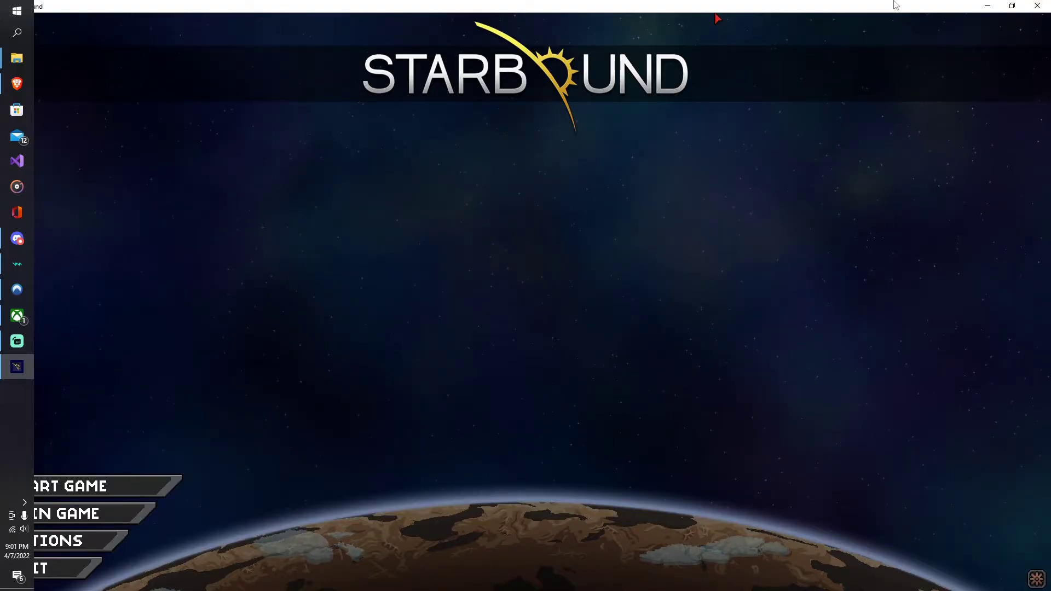
click(60, 581)
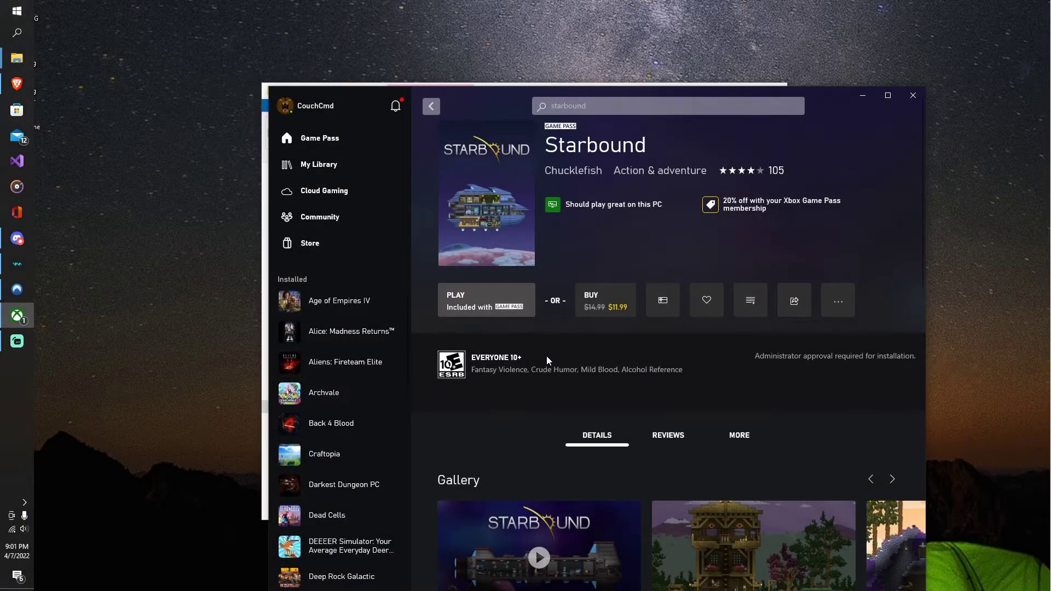
Open the Documents\Starbound folder in File Explorer
click(265, 378)
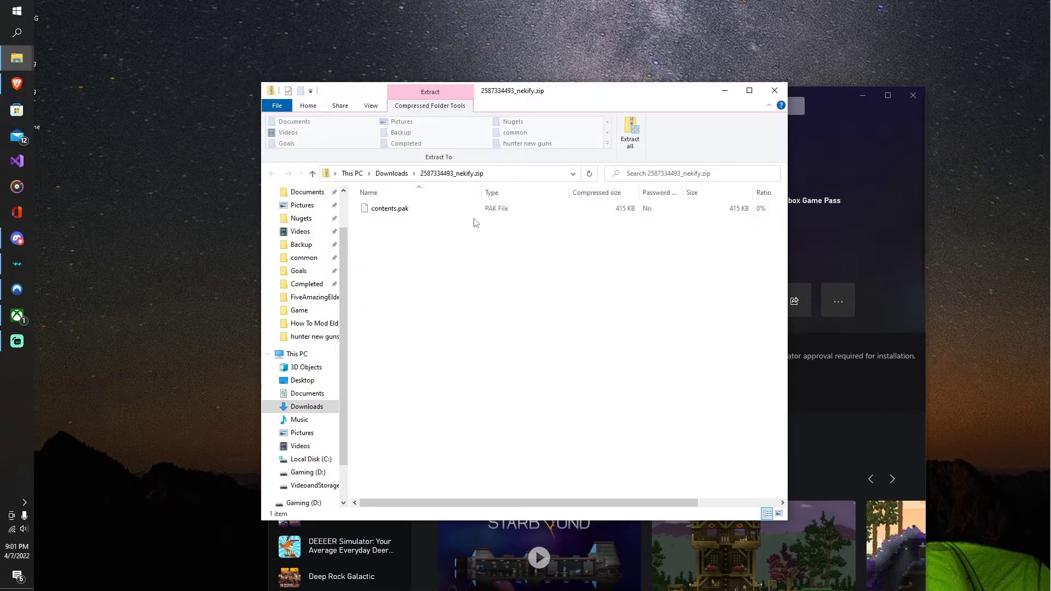
mouse_move(16, 58)
click(95, 131)
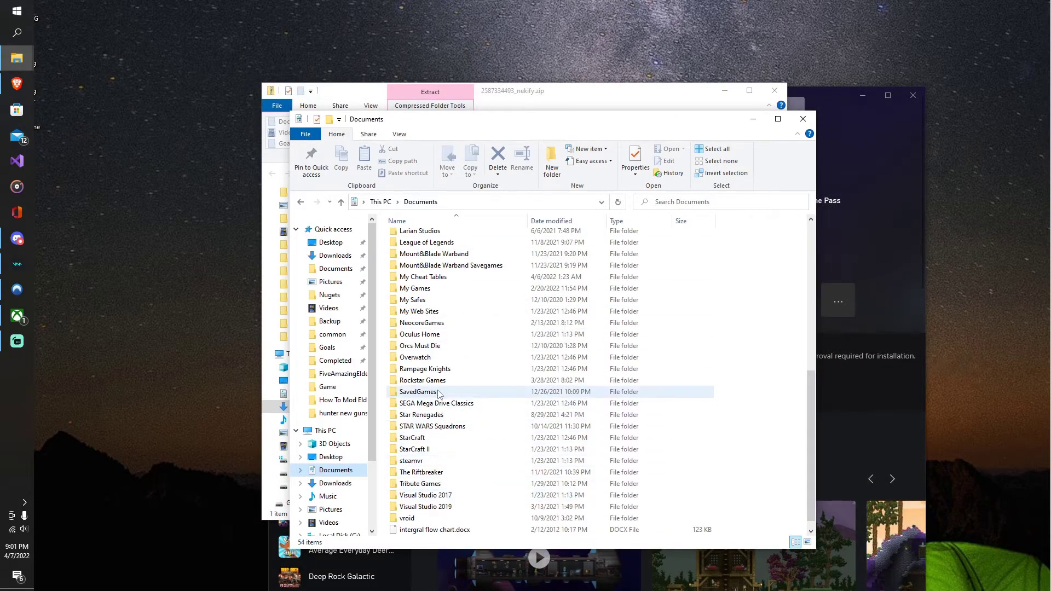
click(325, 271)
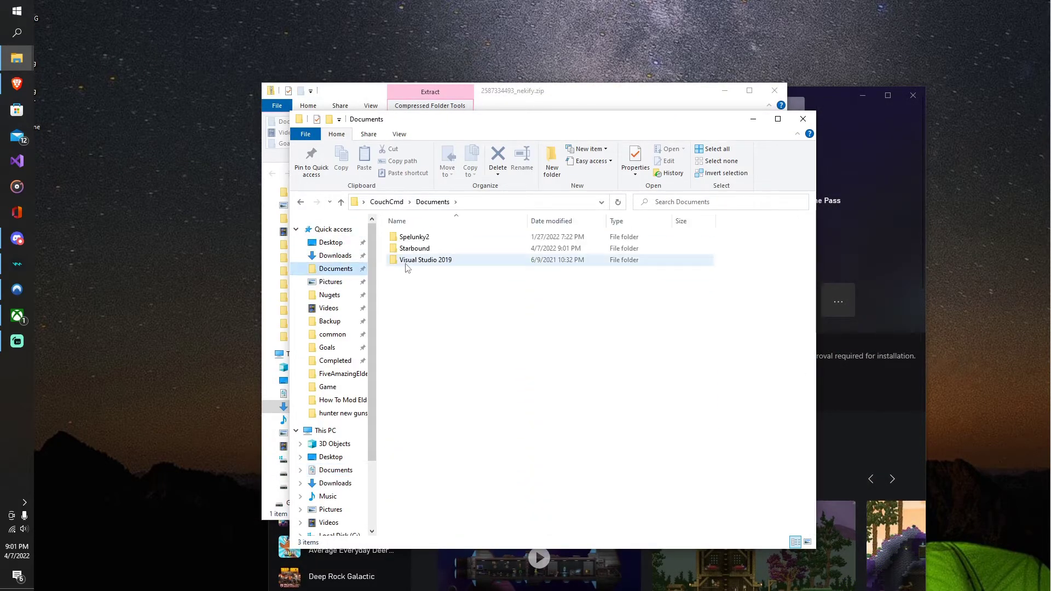
double_click(424, 250)
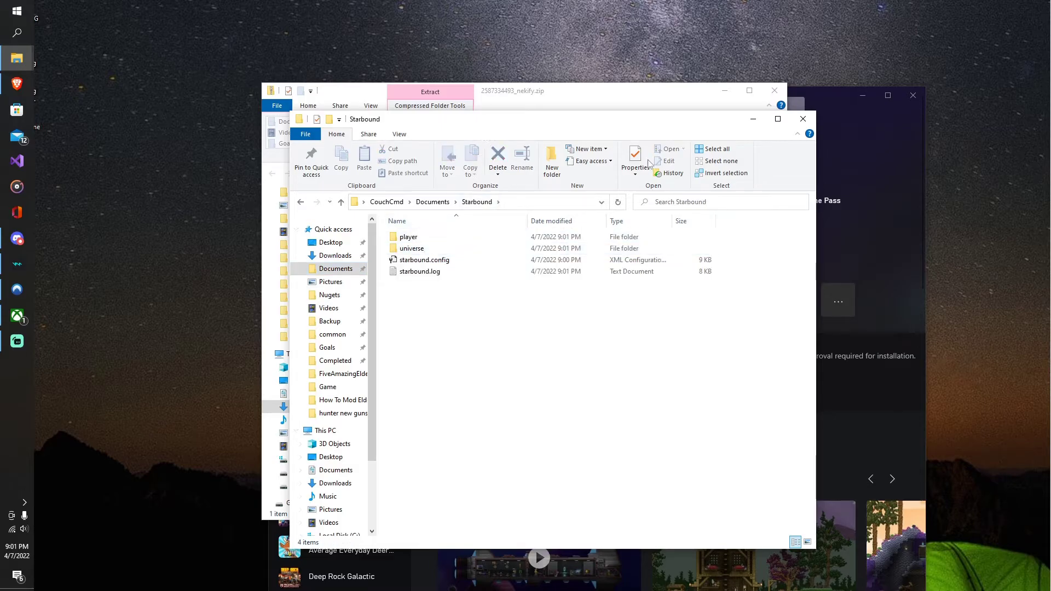
Create a new folder named mods there, then switch back to the Nekify zip
right_click(393, 319)
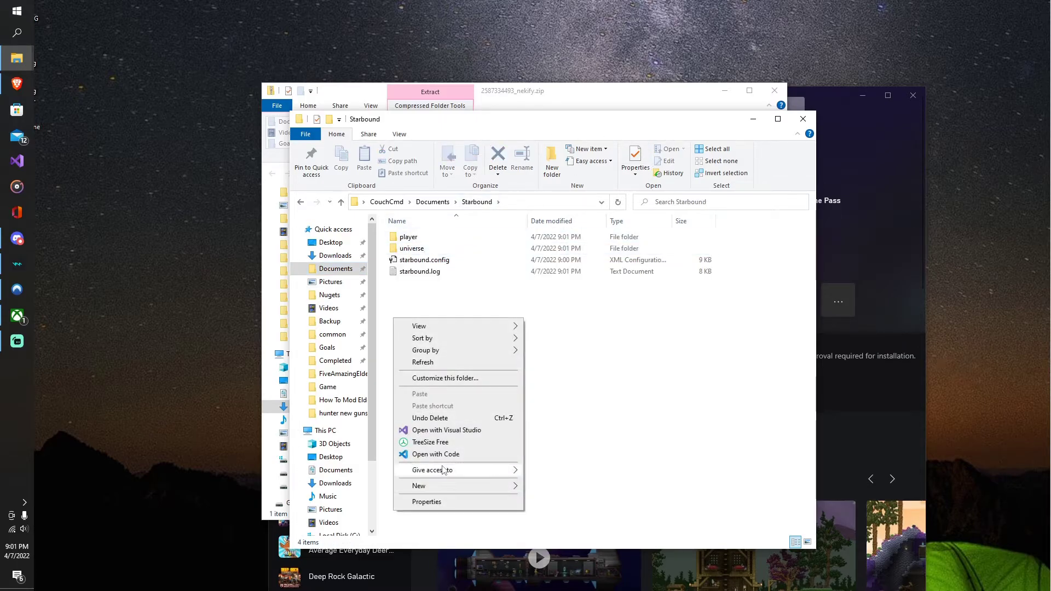
mouse_move(418, 485)
click(547, 487)
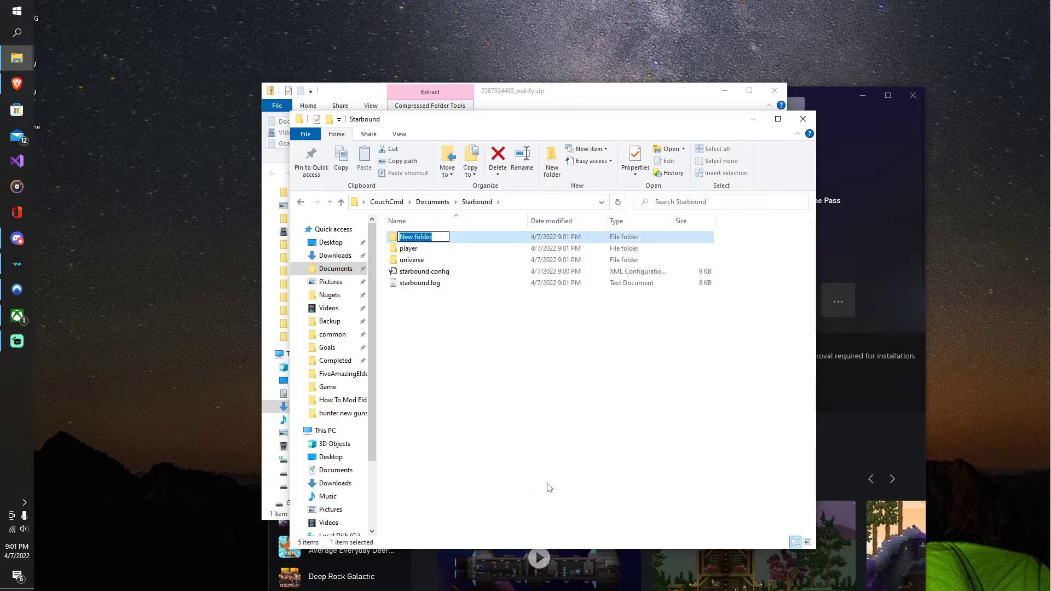
text(mods)
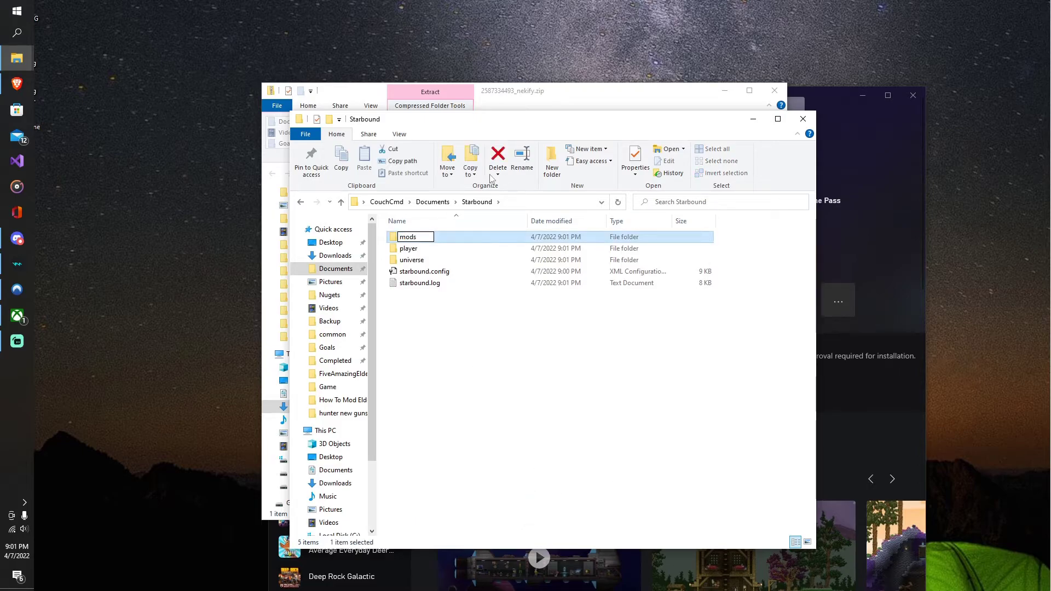
click(551, 484)
key(alt+Tab)
Copy contents.pak from the Nekify zip archive
click(404, 212)
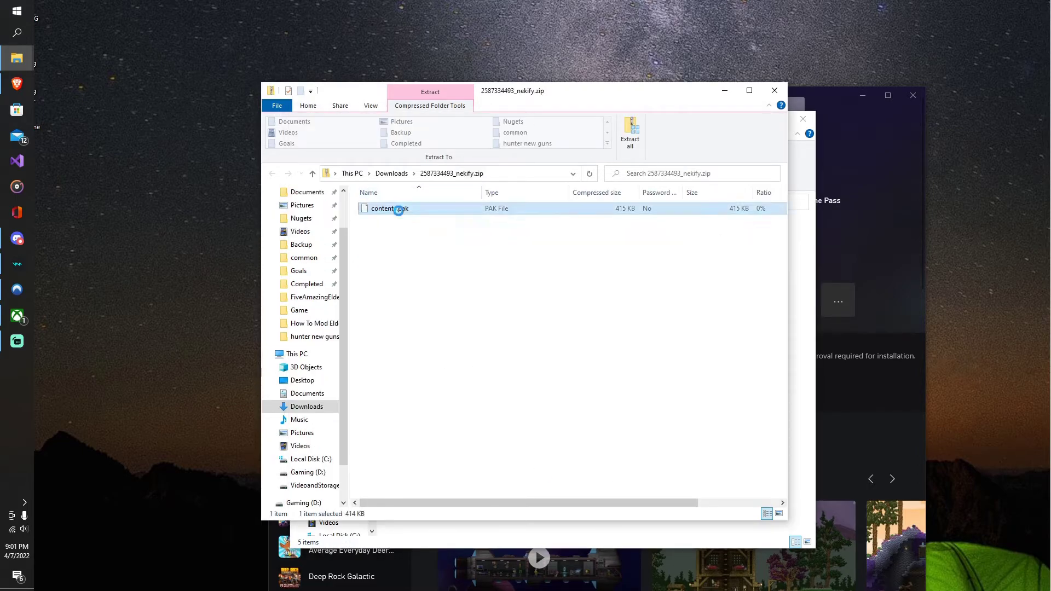
right_click(405, 214)
click(428, 244)
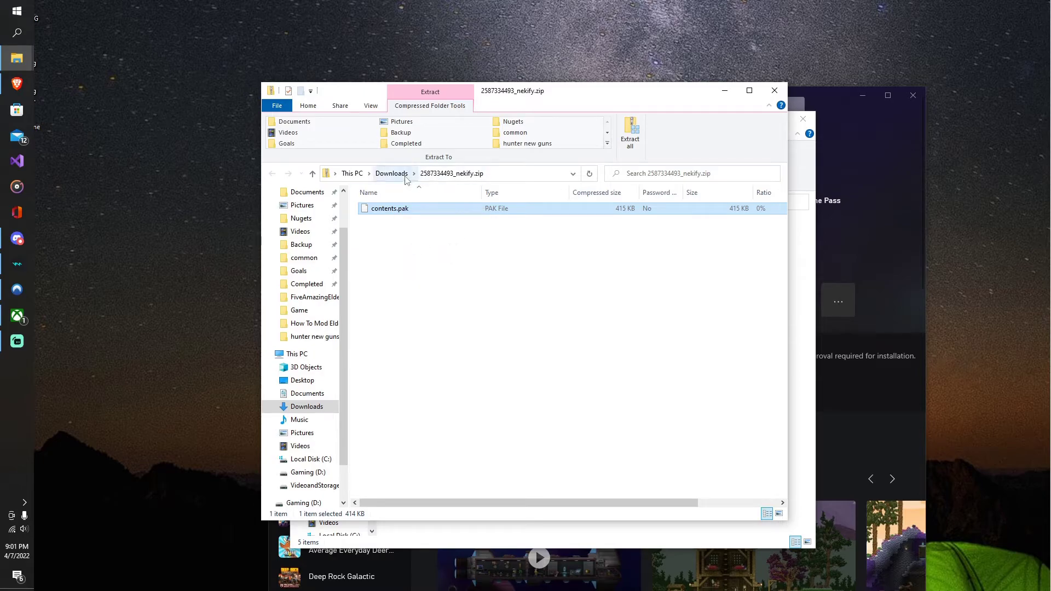
click(392, 174)
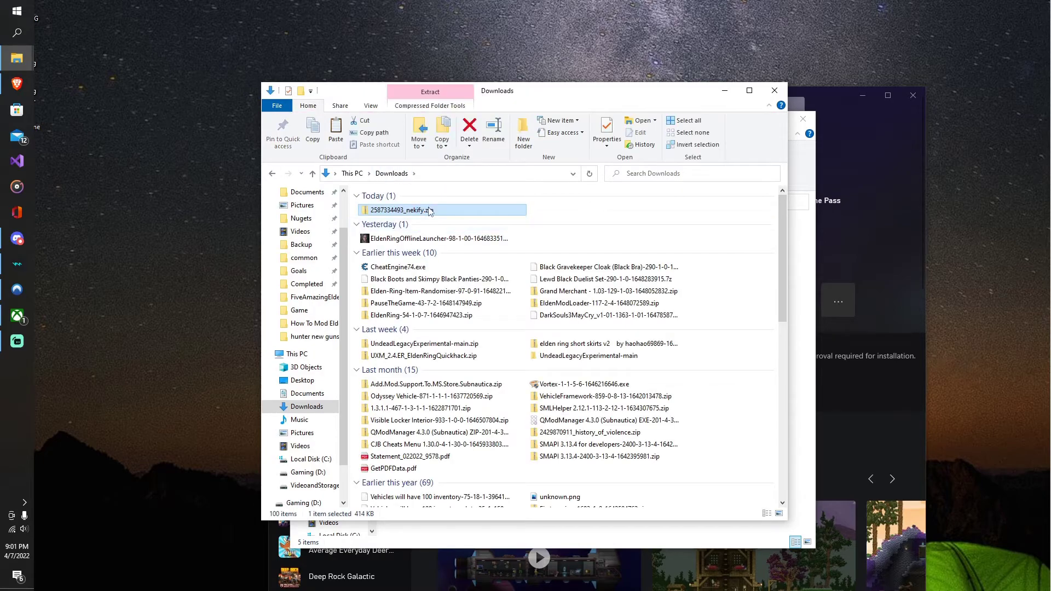
double_click(428, 213)
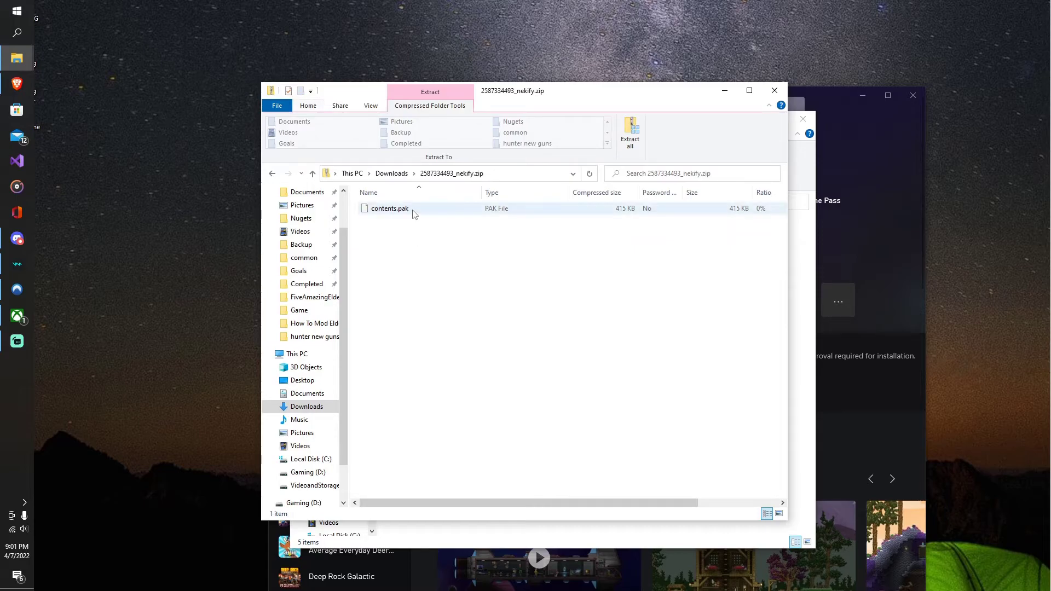
Paste contents.pak into Starbound\mods and rename it Nekify.pak
click(634, 546)
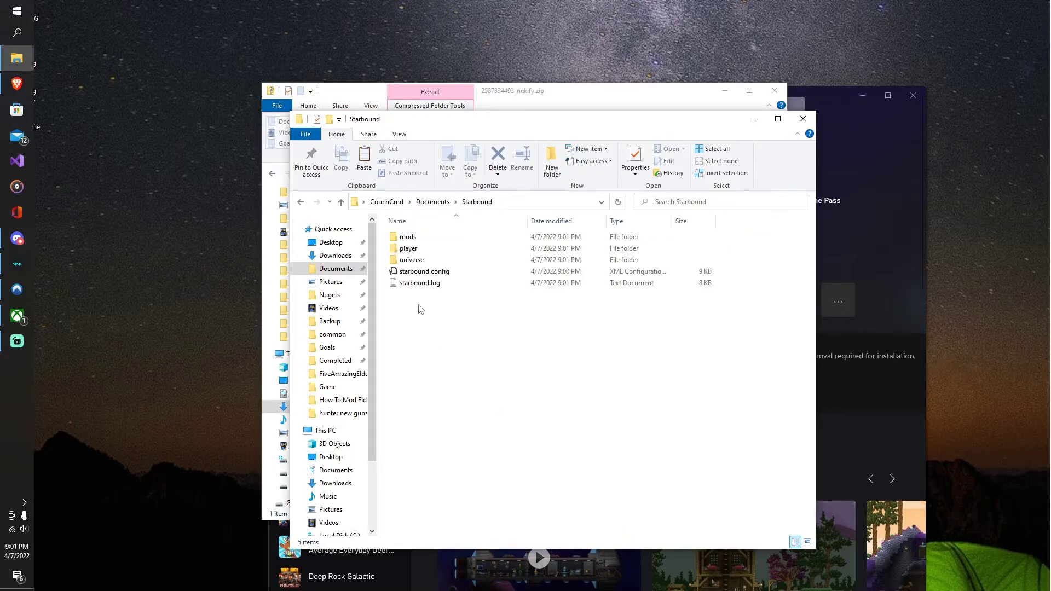
double_click(407, 237)
right_click(425, 273)
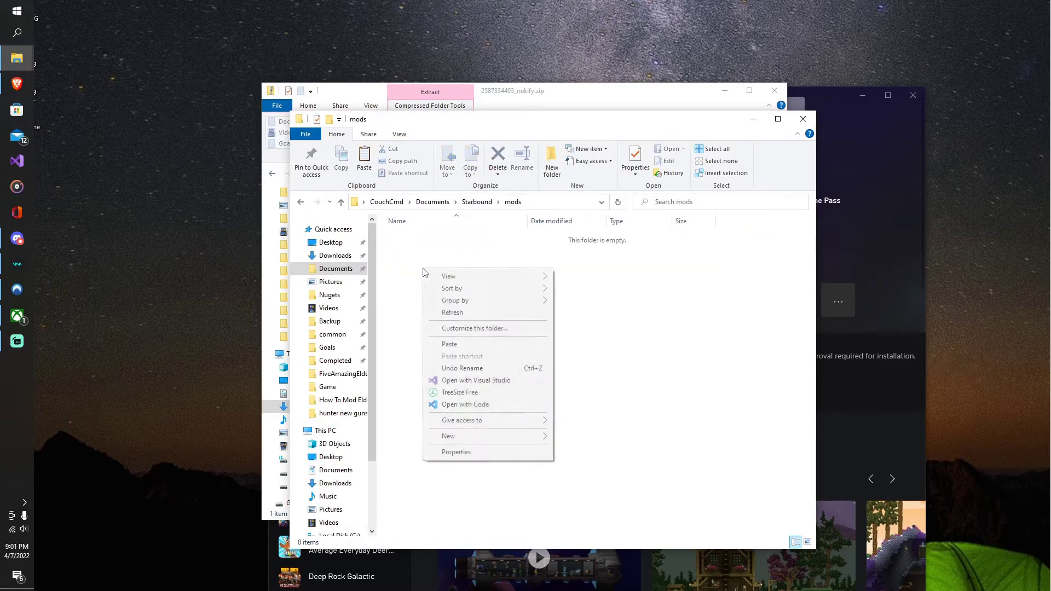
click(449, 344)
right_click(414, 240)
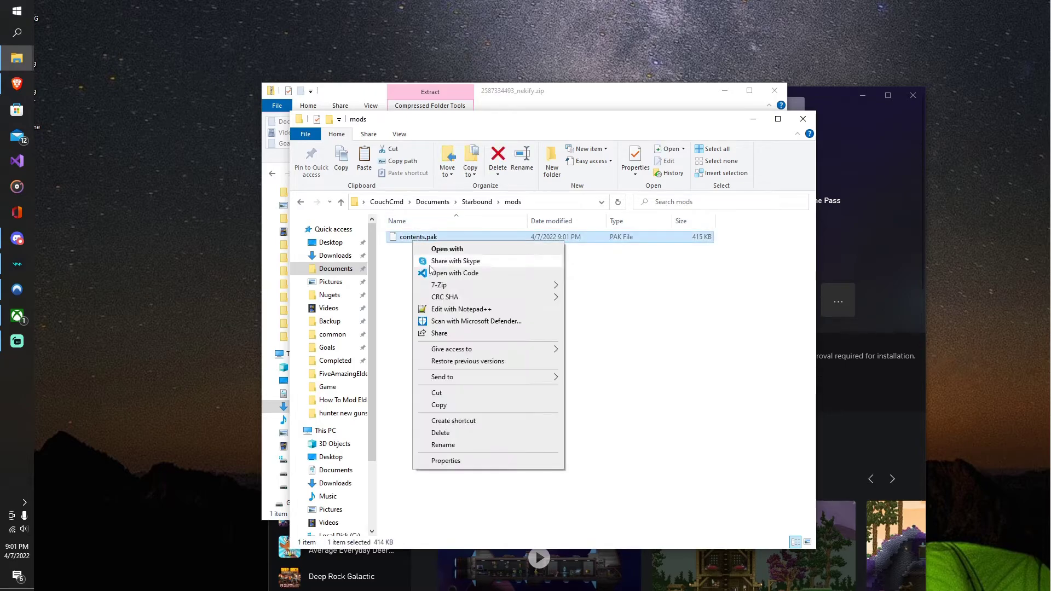
click(442, 446)
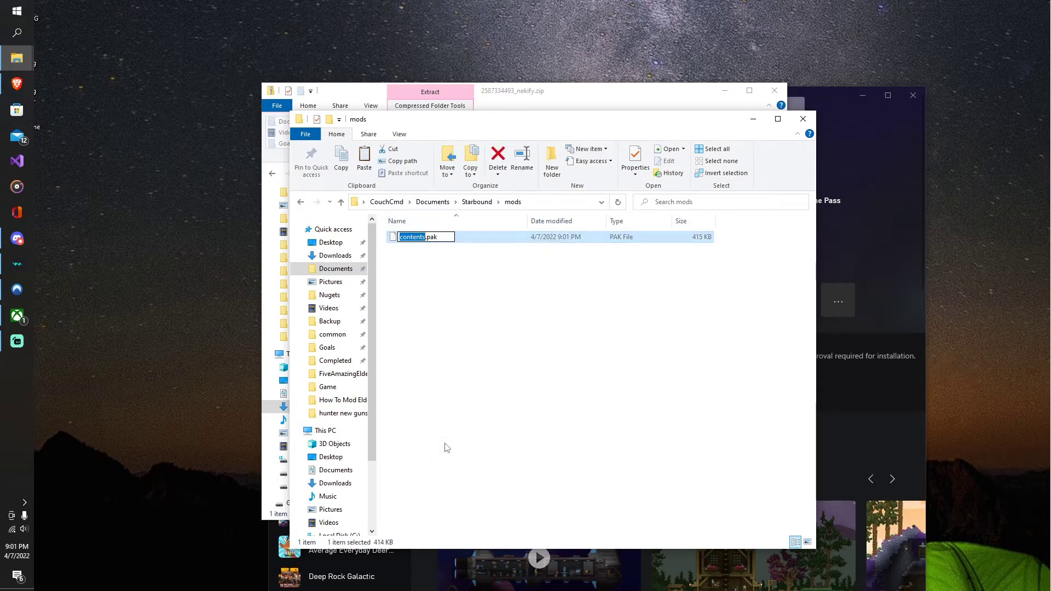
text(Nekify)
key(Return)
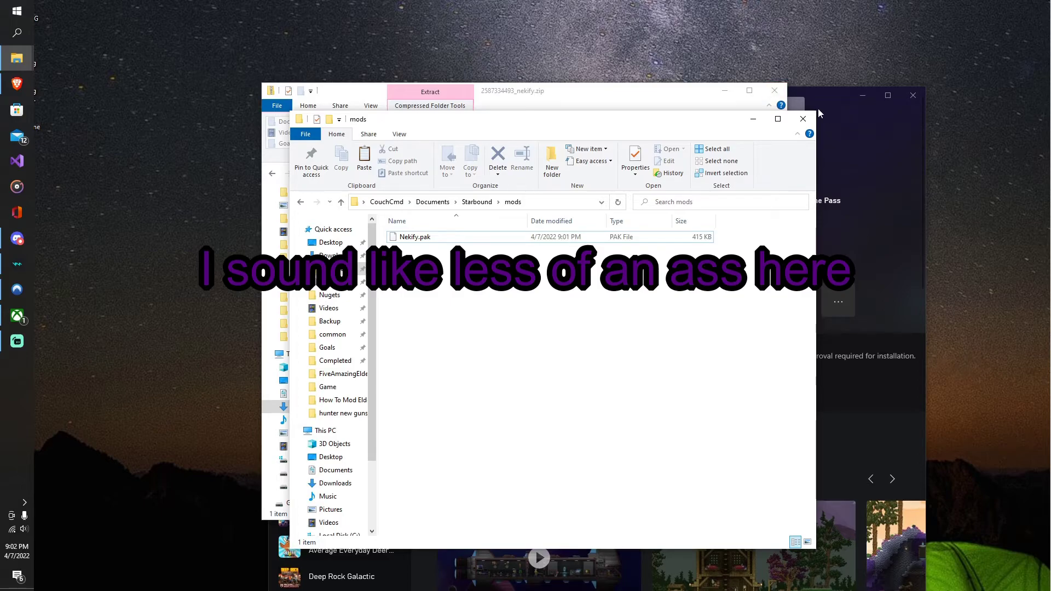
Play Starbound from its Xbox app page and open Options > Graphics
click(889, 186)
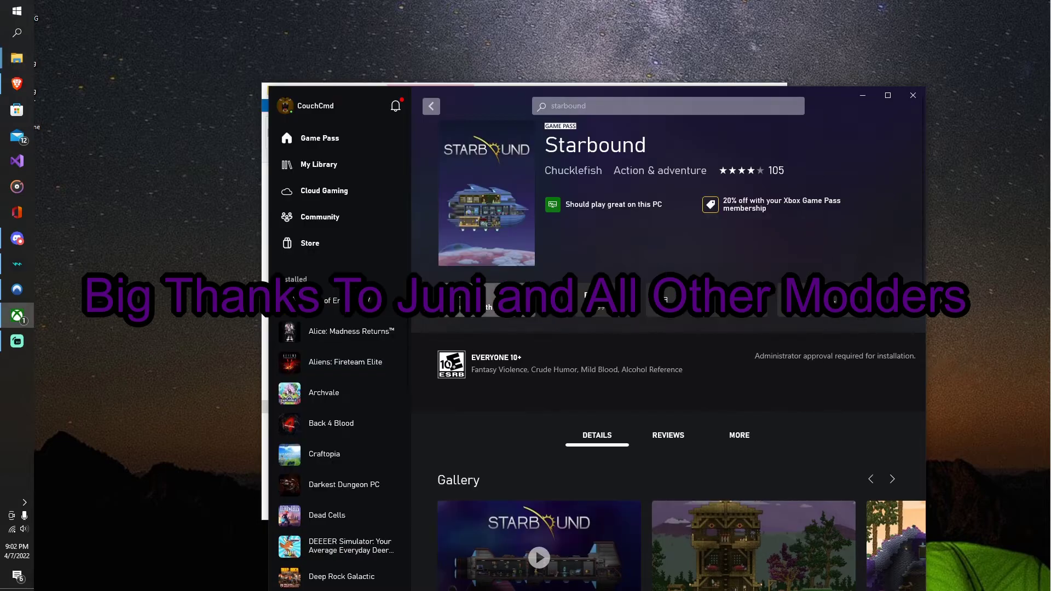
click(475, 308)
click(701, 275)
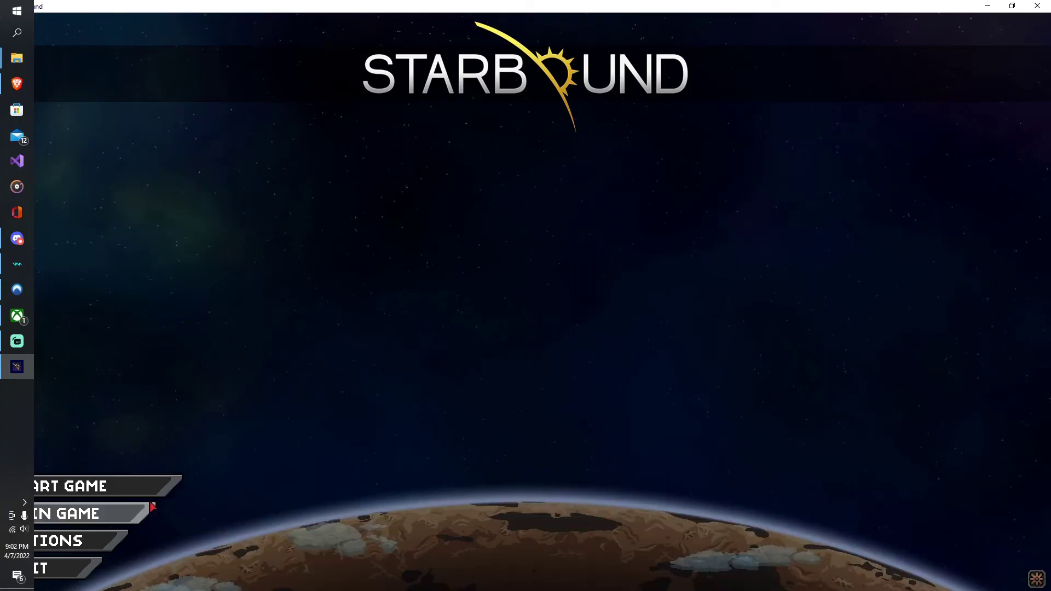
click(66, 540)
click(469, 296)
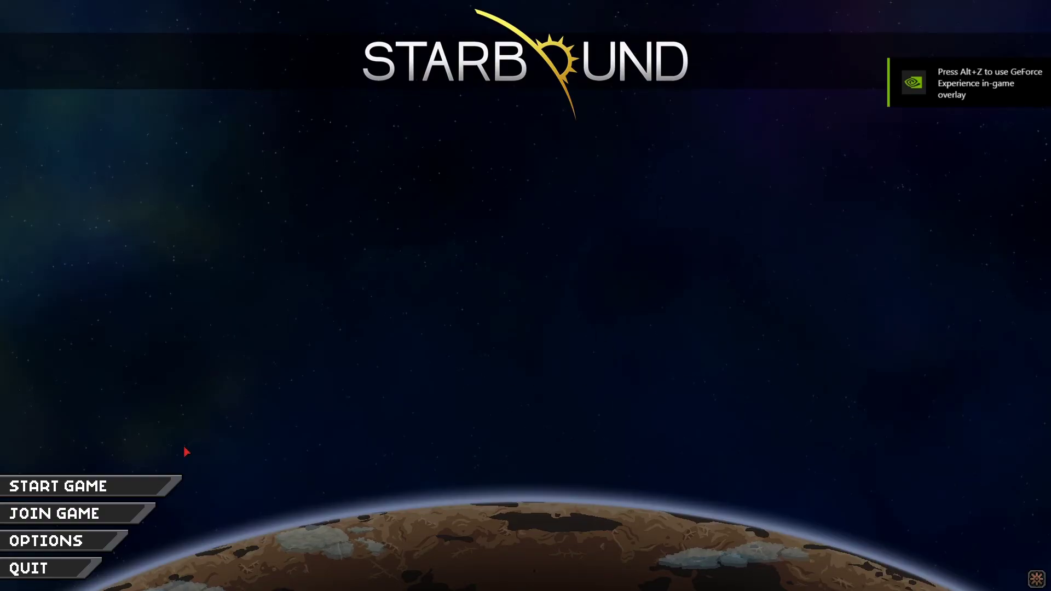
Start a new character and preview the Nekihuman, Nekifloran and Nekinovakid species
click(131, 483)
click(526, 288)
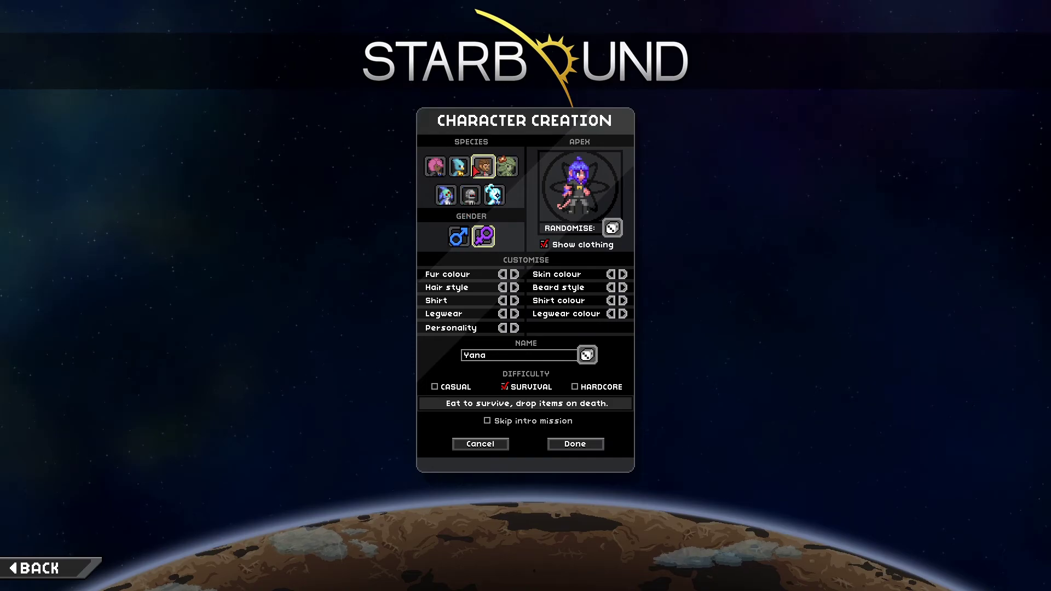
click(459, 167)
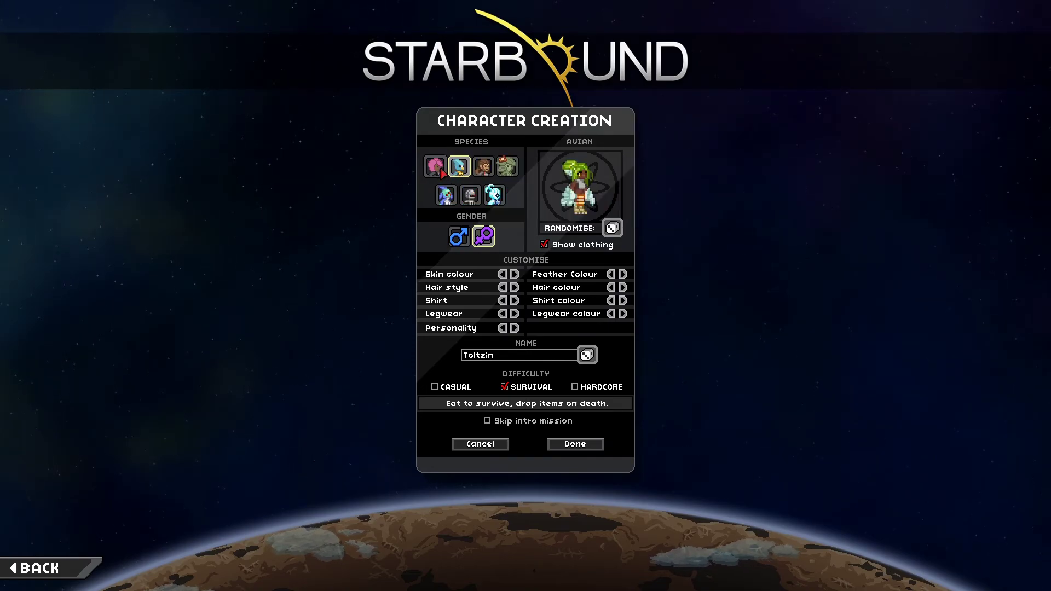
click(434, 167)
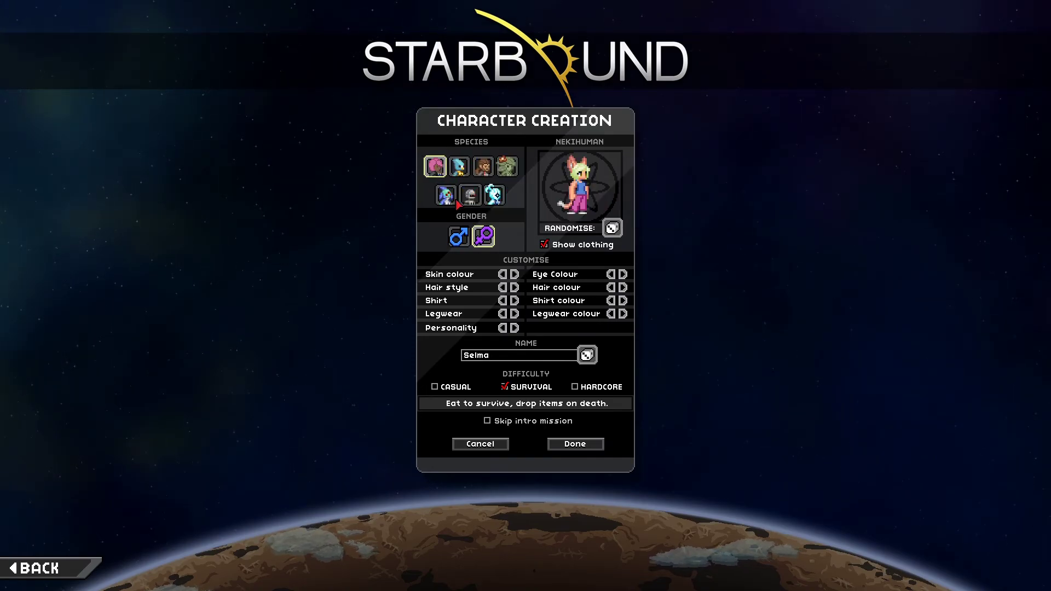
click(493, 195)
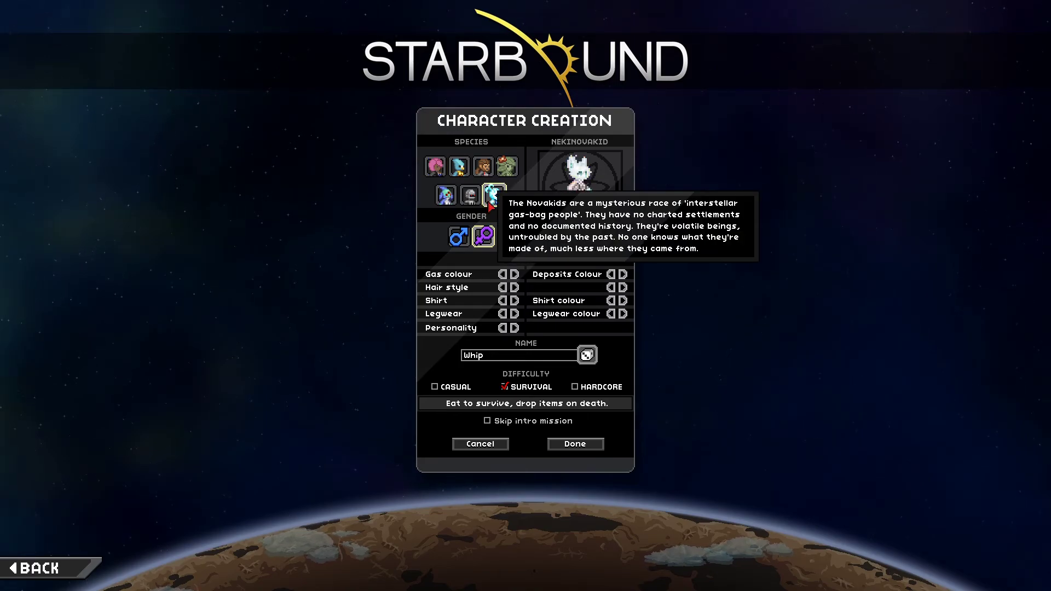
click(469, 195)
click(507, 167)
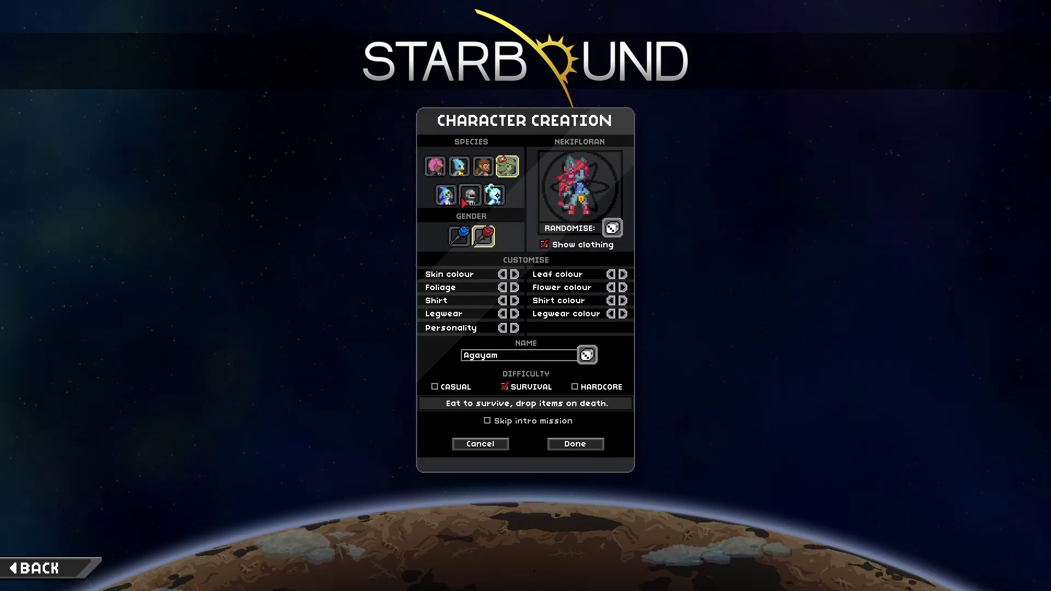
click(469, 195)
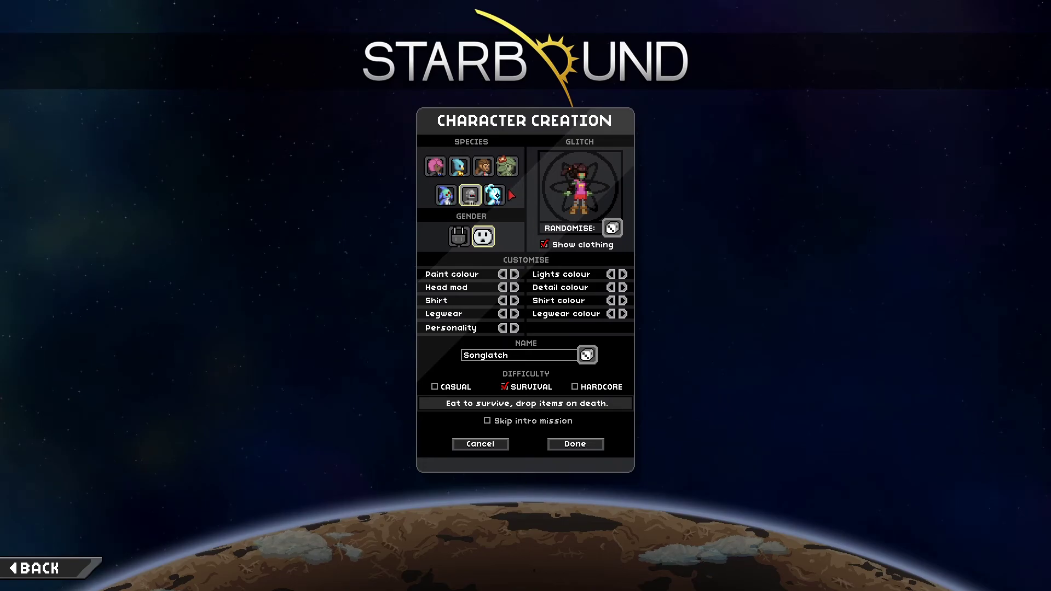
click(493, 194)
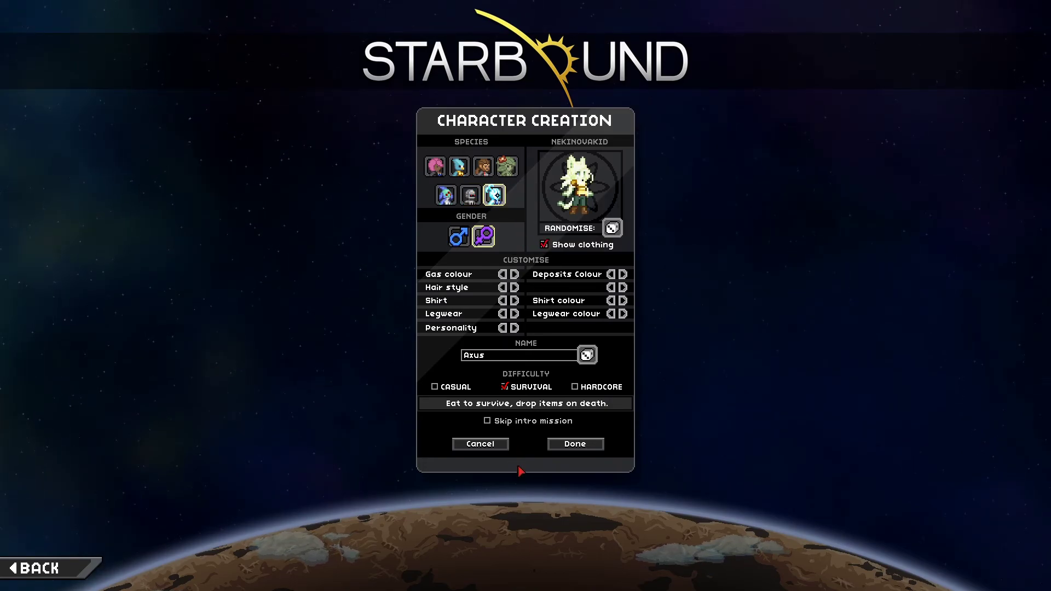